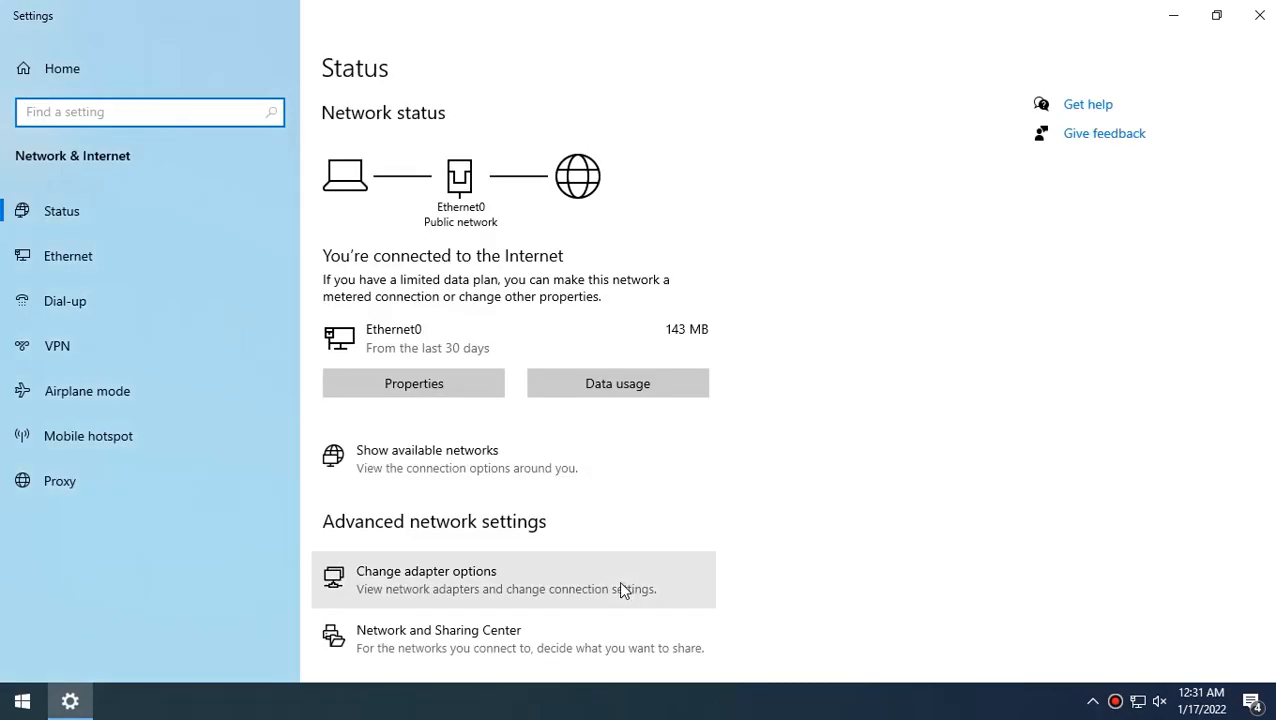
Open the advanced sharing settings from the Network and Sharing Center.
scroll(621, 590, "down", 2)
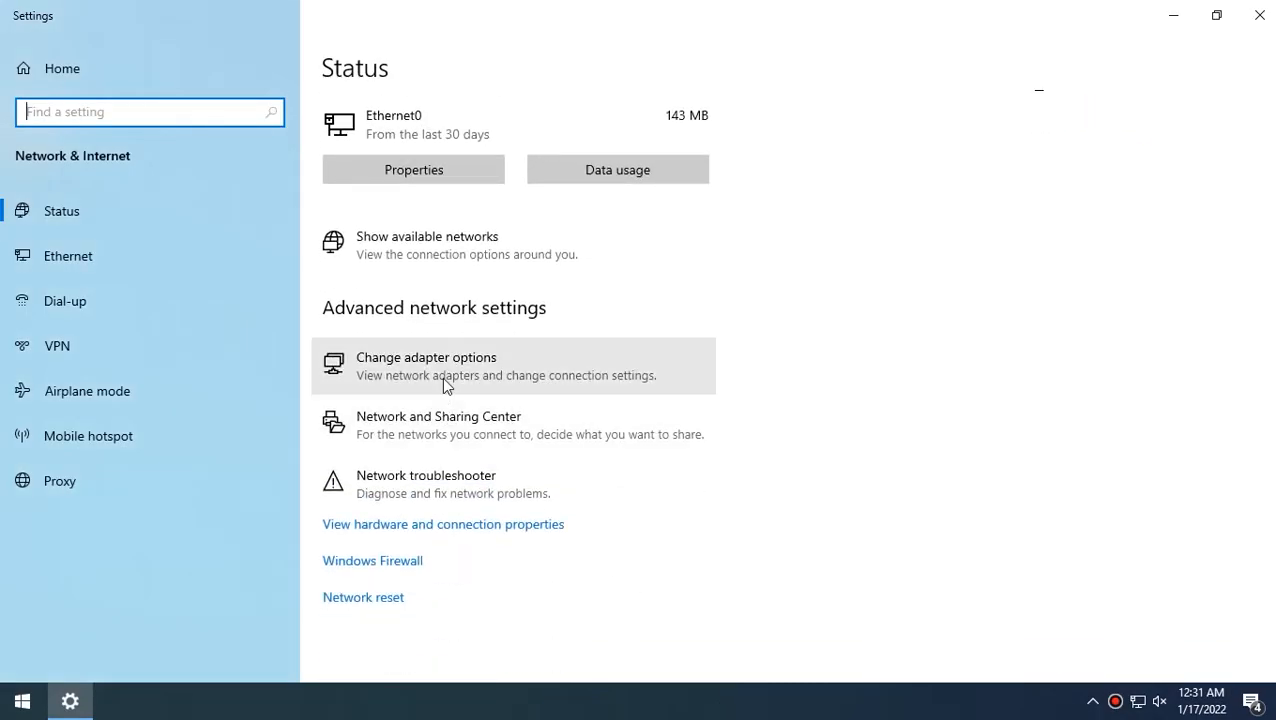
left_click(452, 450)
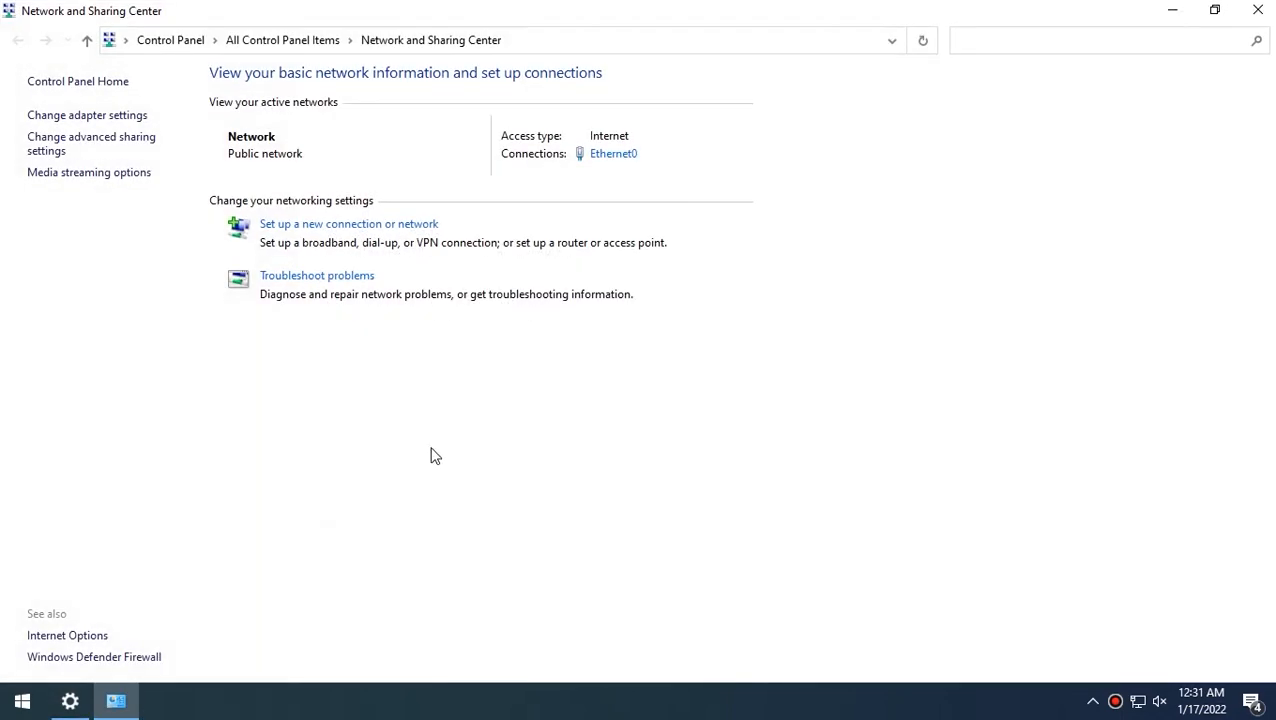
left_click(116, 146)
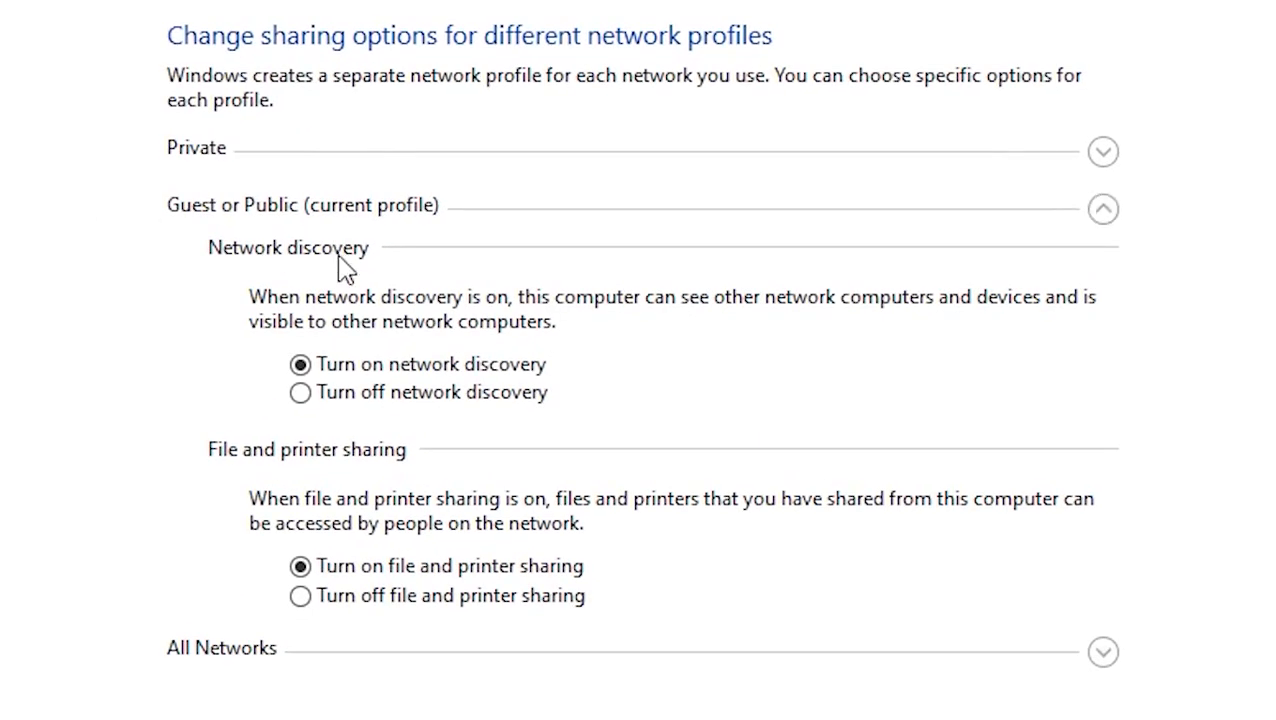
Check the network discovery and file and printer sharing options in the Private and Guest or Public profiles.
left_click(312, 175)
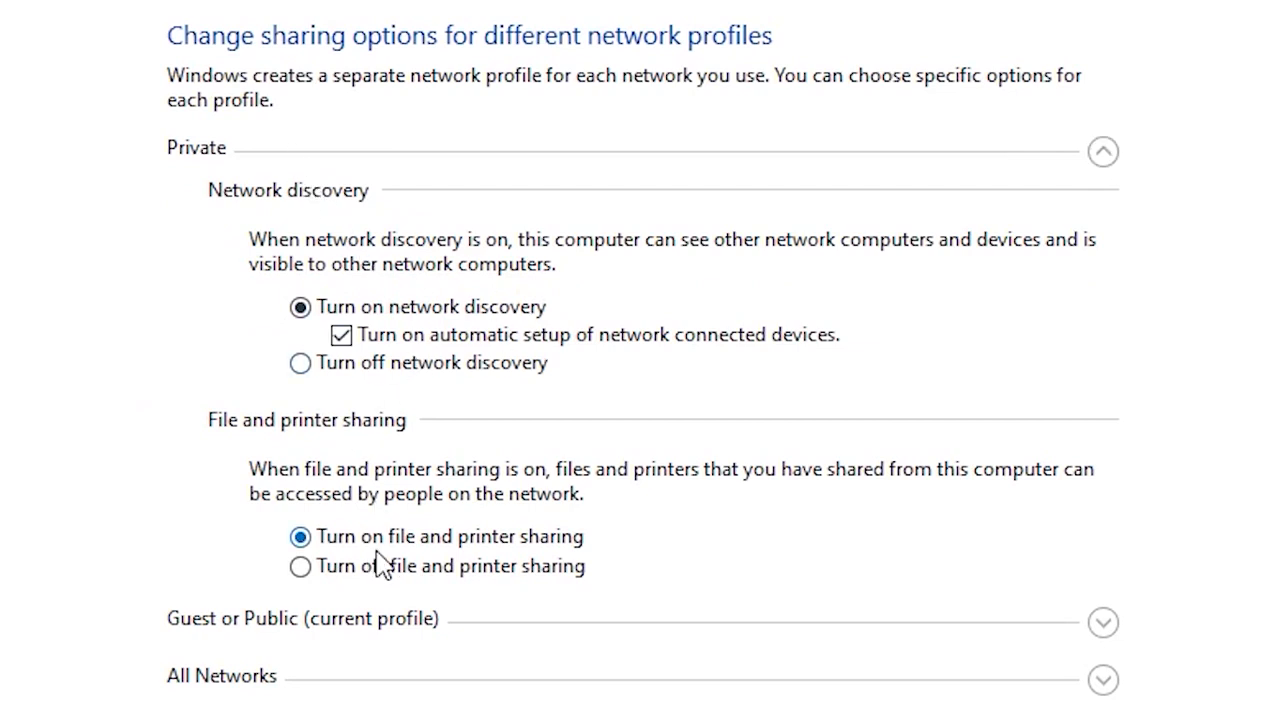
left_click(241, 154)
left_click(240, 152)
left_click(210, 153)
left_click(271, 216)
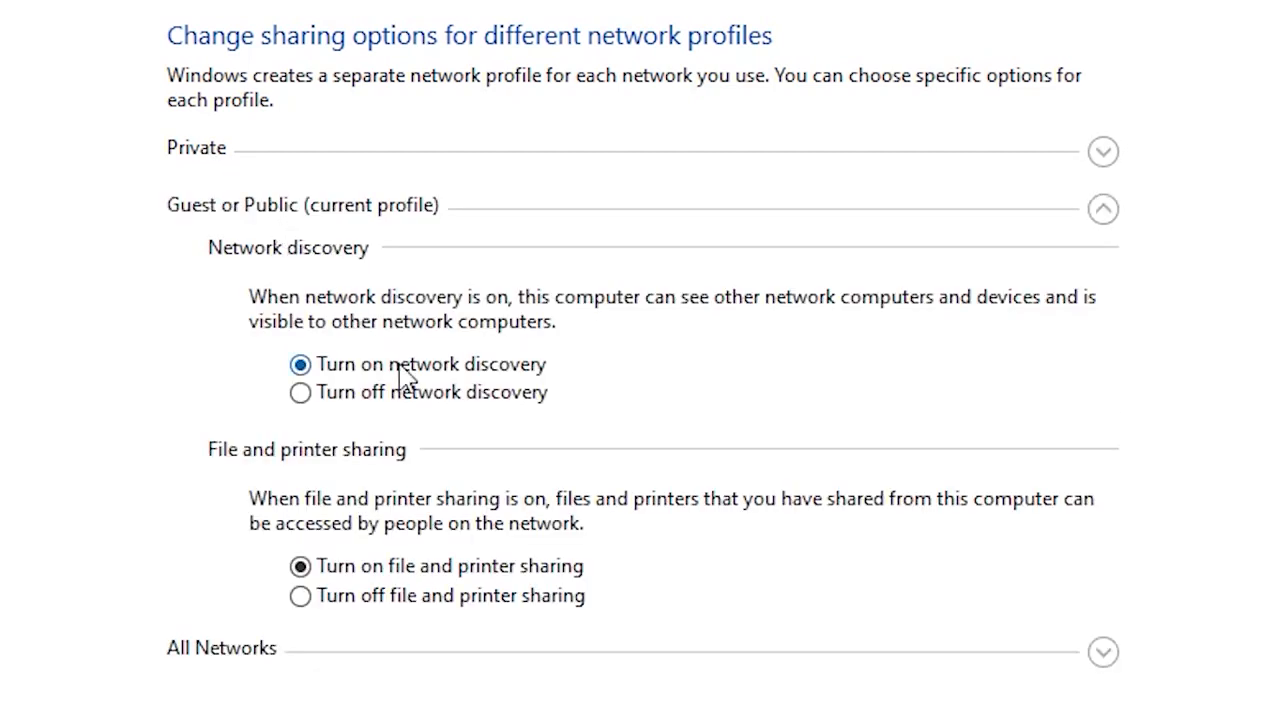
Turn off password protected sharing for all networks, save the changes and close the Network and Sharing Center.
left_click(313, 656)
scroll(558, 561, "down", 5)
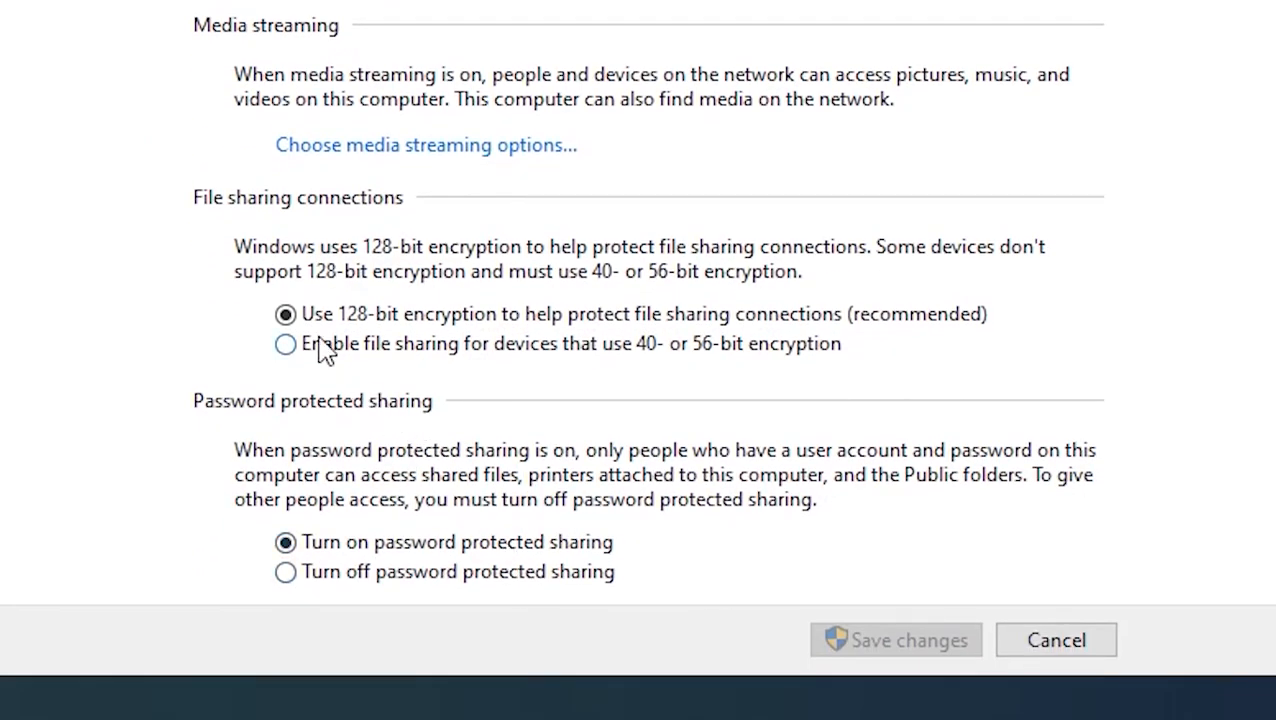
left_click(385, 575)
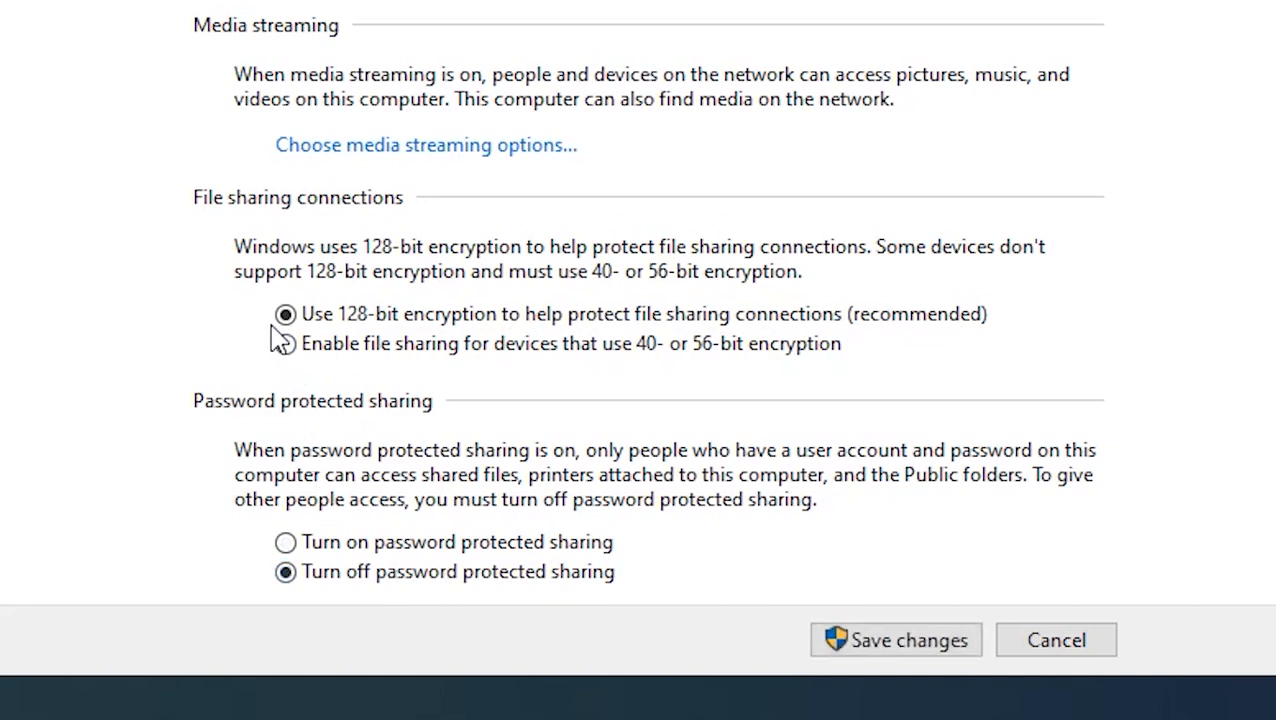
left_click(932, 630)
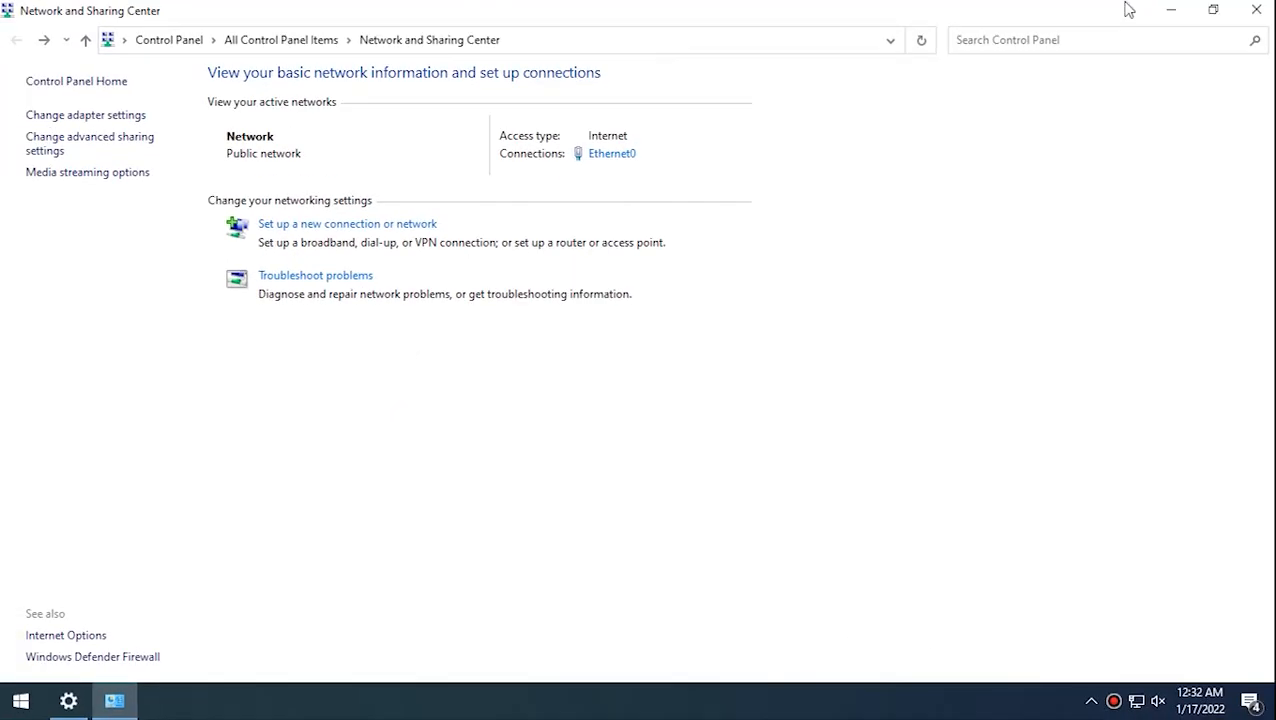
left_click(1256, 10)
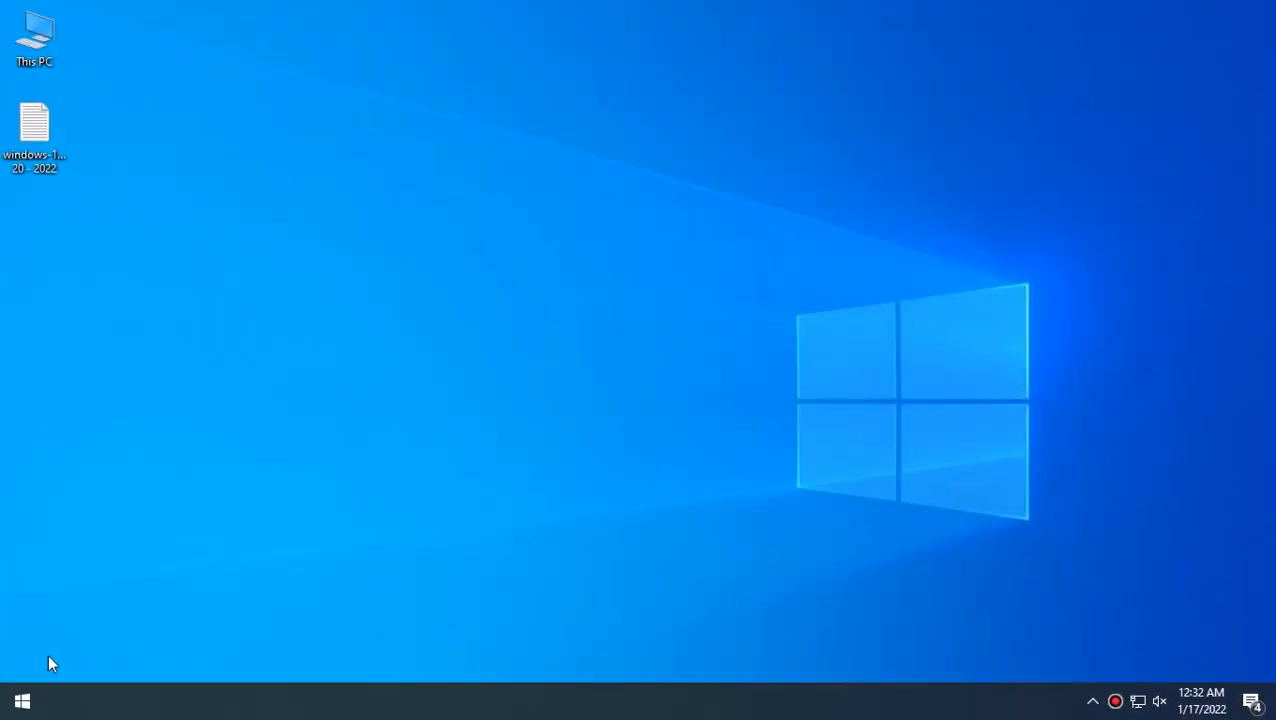
Find the Troubleshoot settings through a system search and show the additional troubleshooters.
left_click(24, 704)
type("tro")
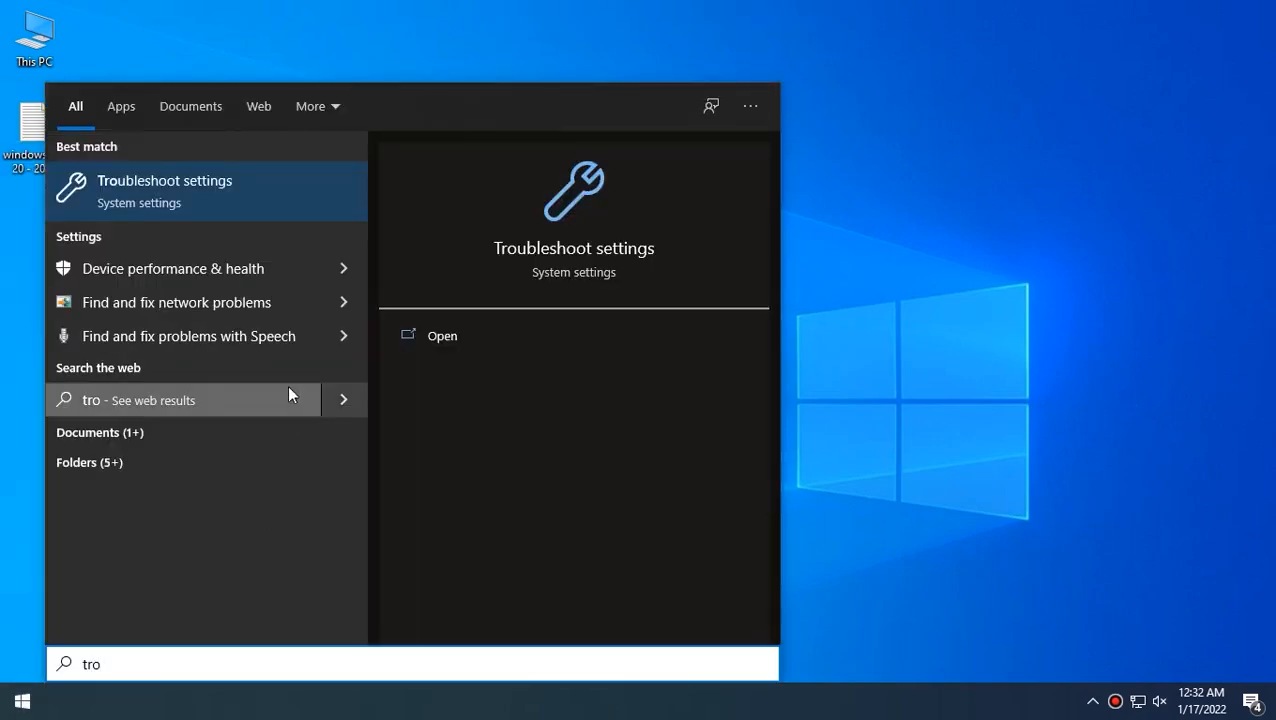
left_click(228, 197)
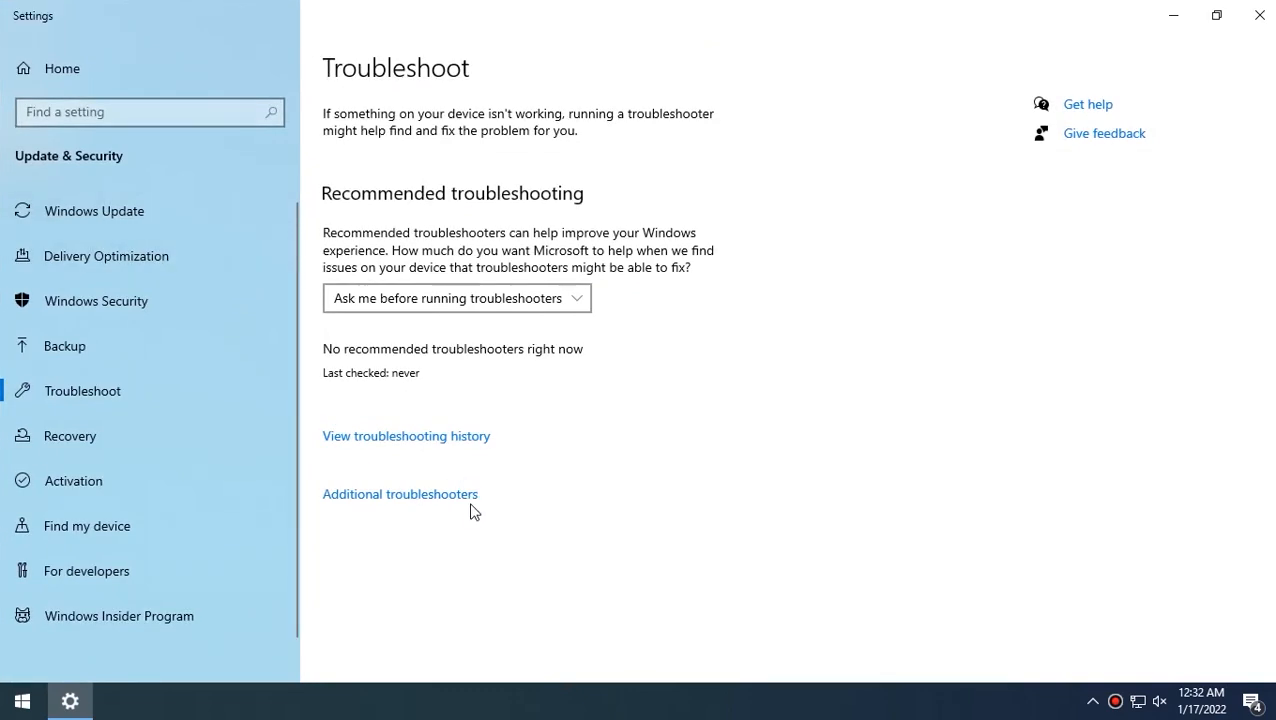
left_click(468, 500)
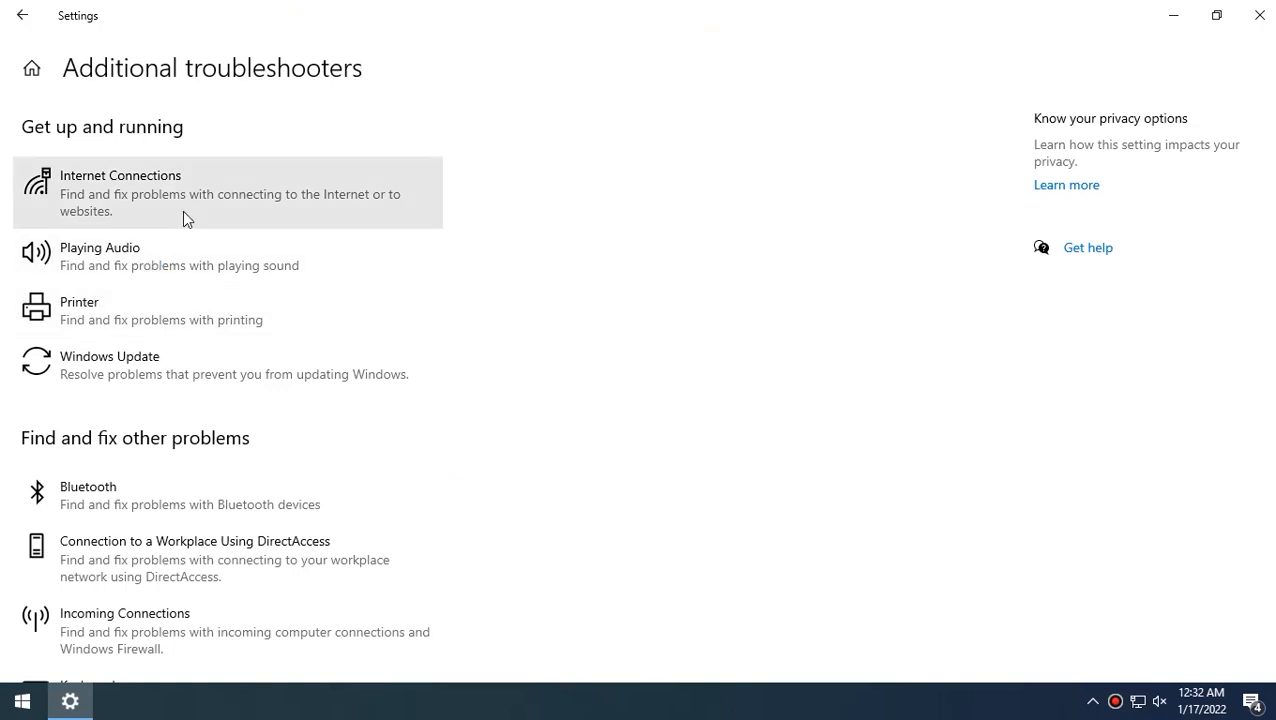
Run the Network Adapter troubleshooter on all network adapters, then close it and Settings.
scroll(182, 212, "down", 5)
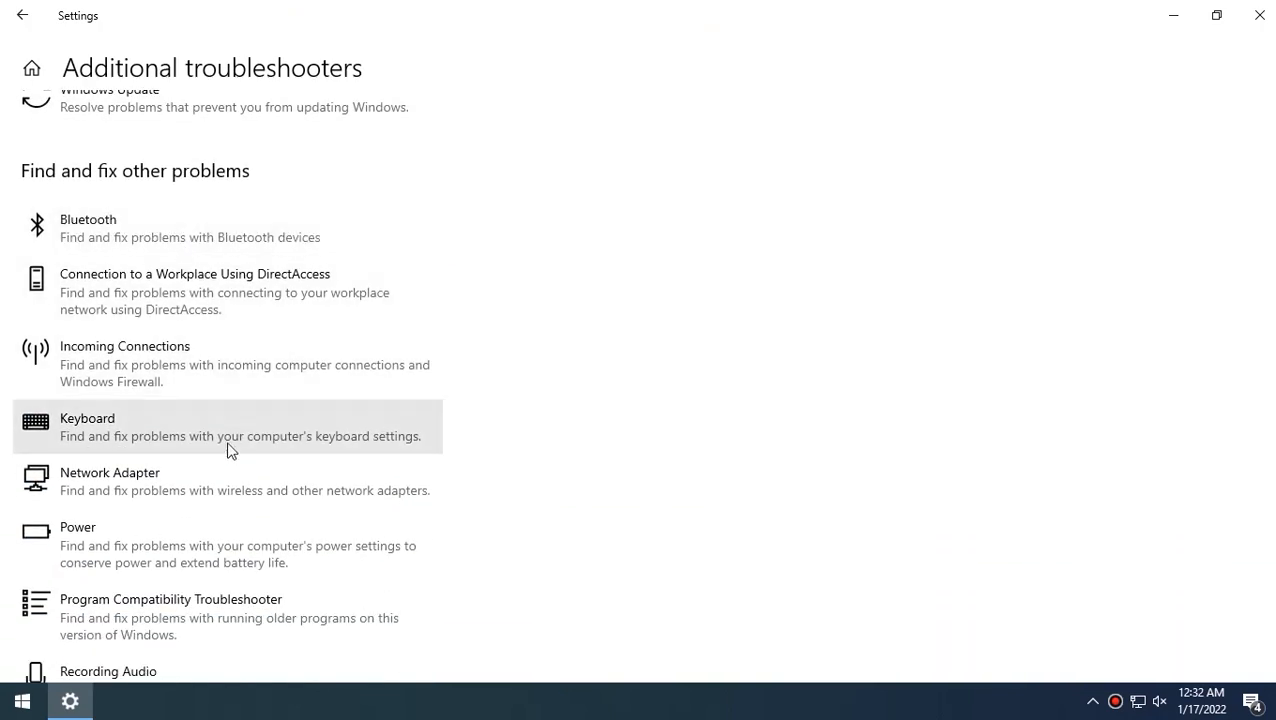
left_click(191, 490)
scroll(243, 466, "down", 2)
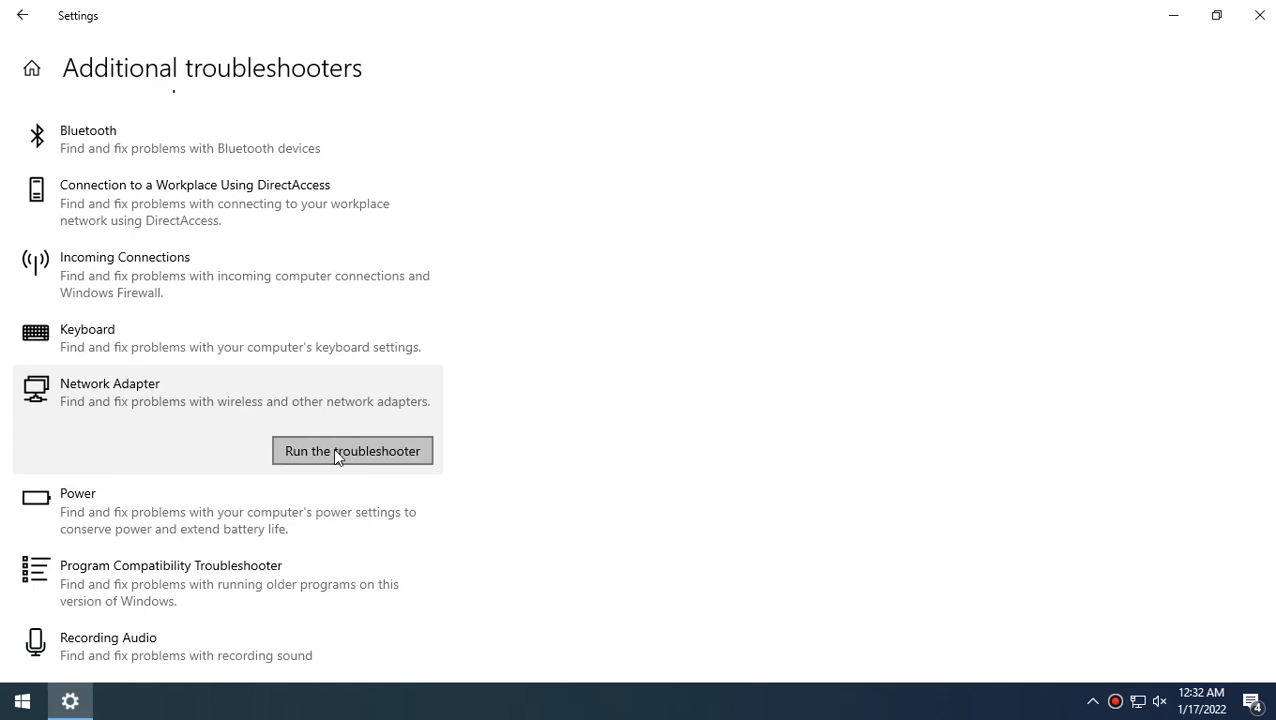
left_click(428, 455)
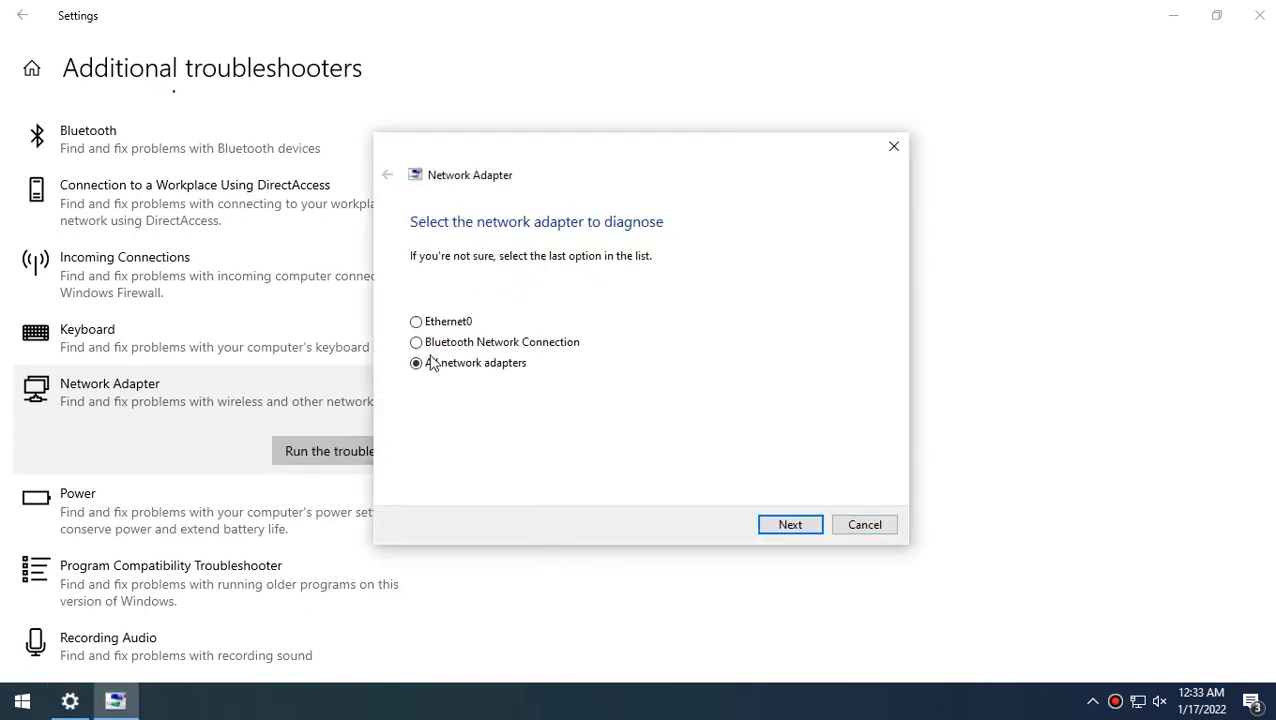
left_click(773, 527)
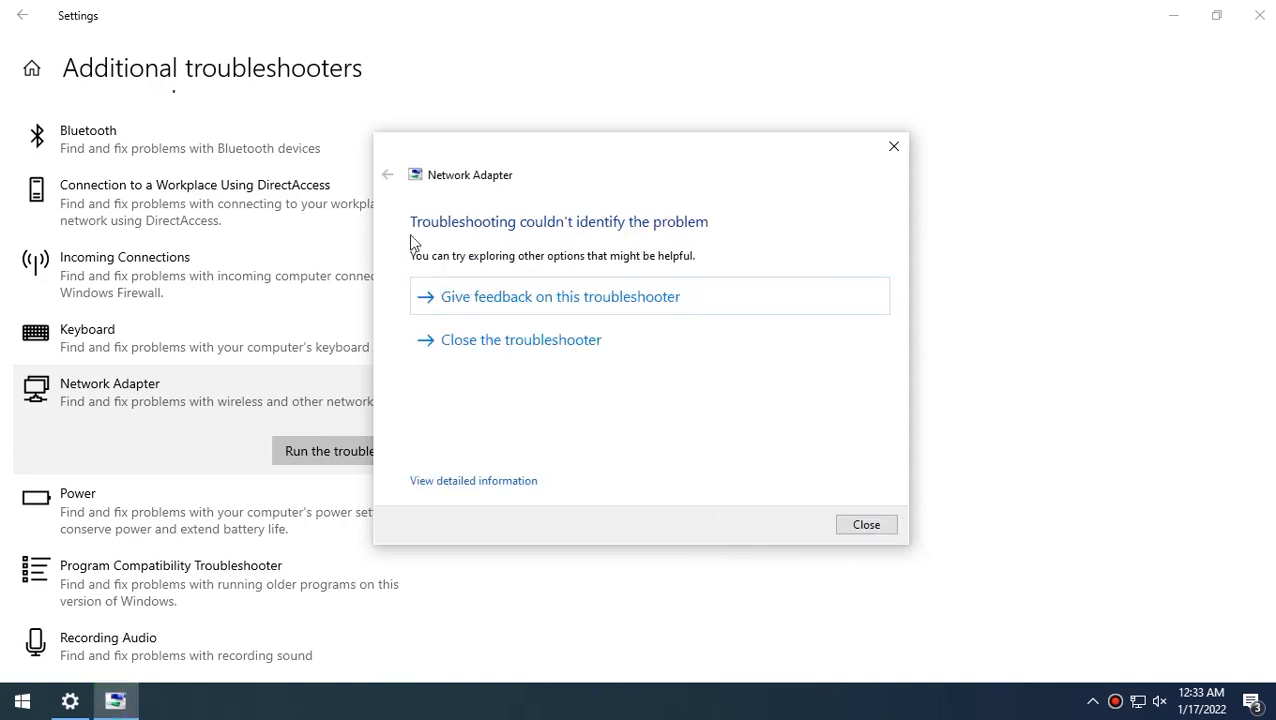
left_click(557, 341)
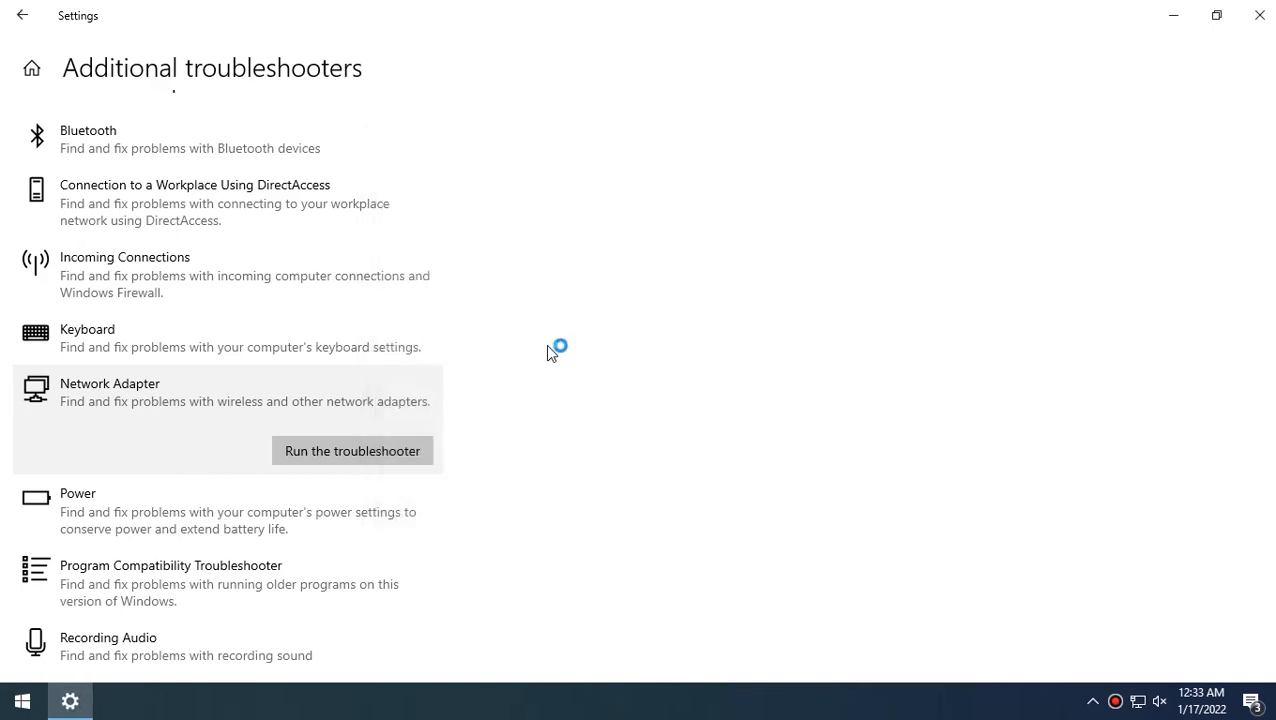
left_click(1262, 14)
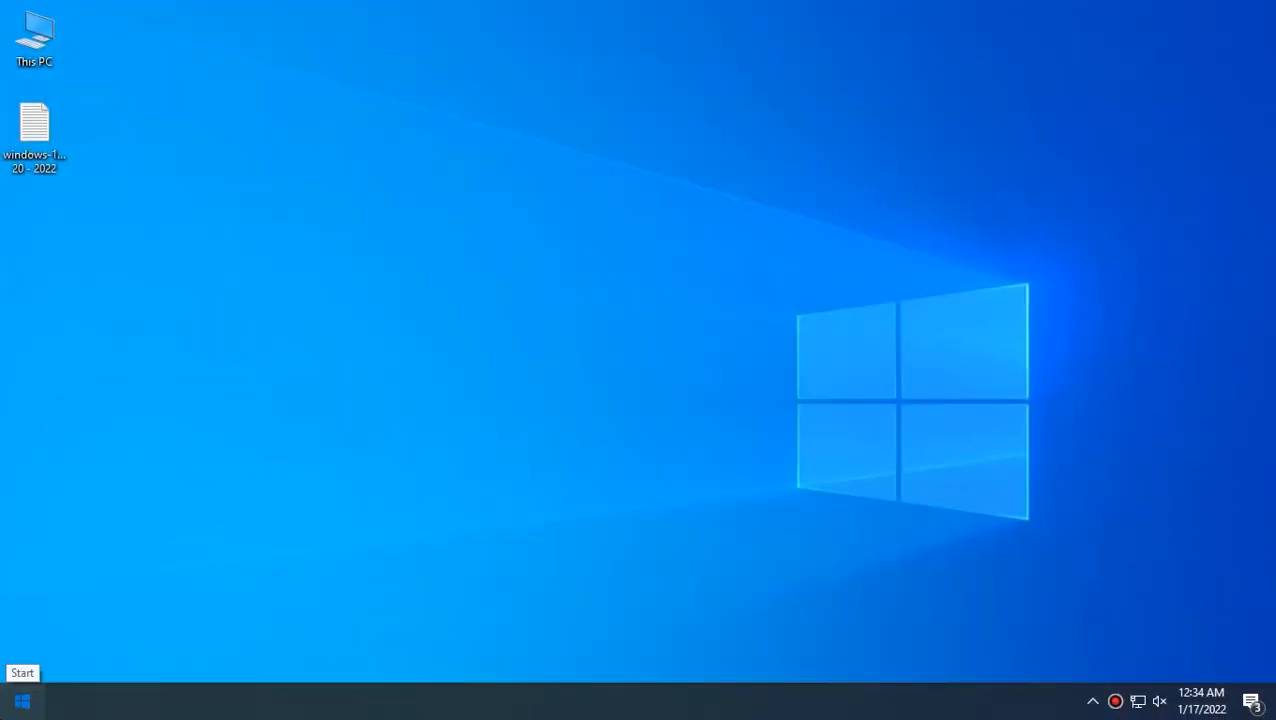
Open Device Manager, maximize its window and expand the network adapters category.
left_click(22, 701)
type("de")
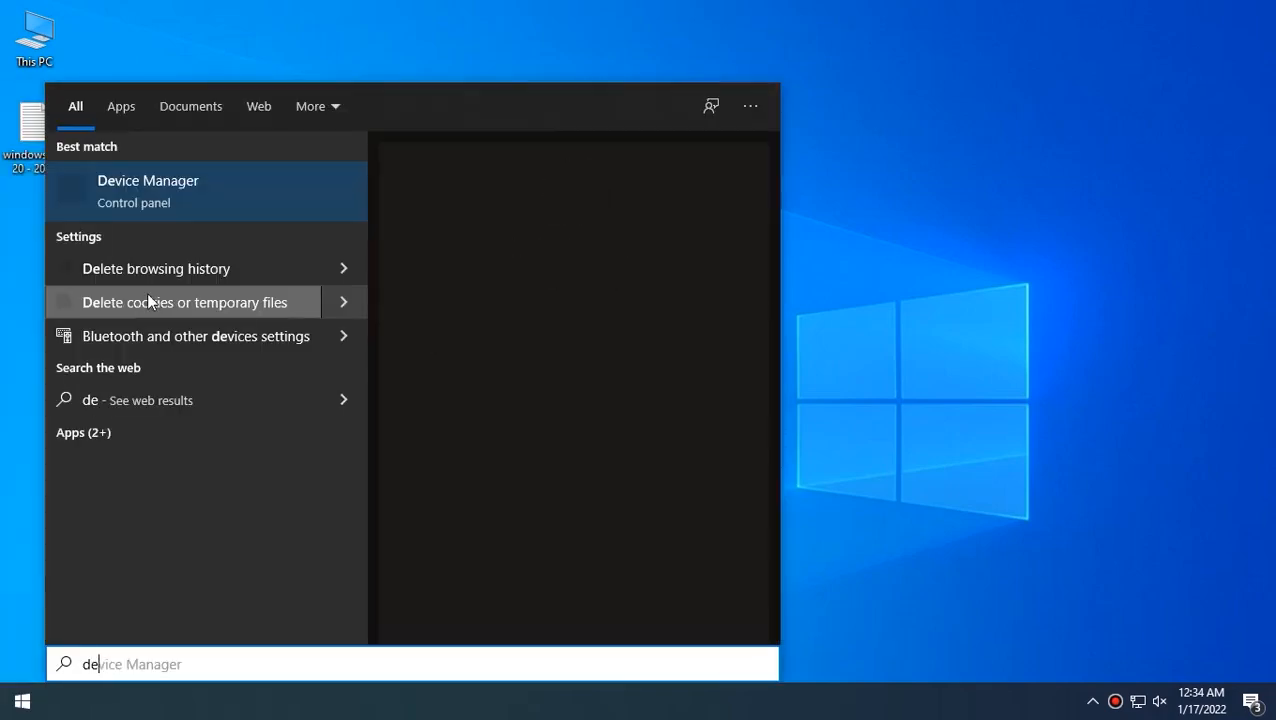
left_click(177, 181)
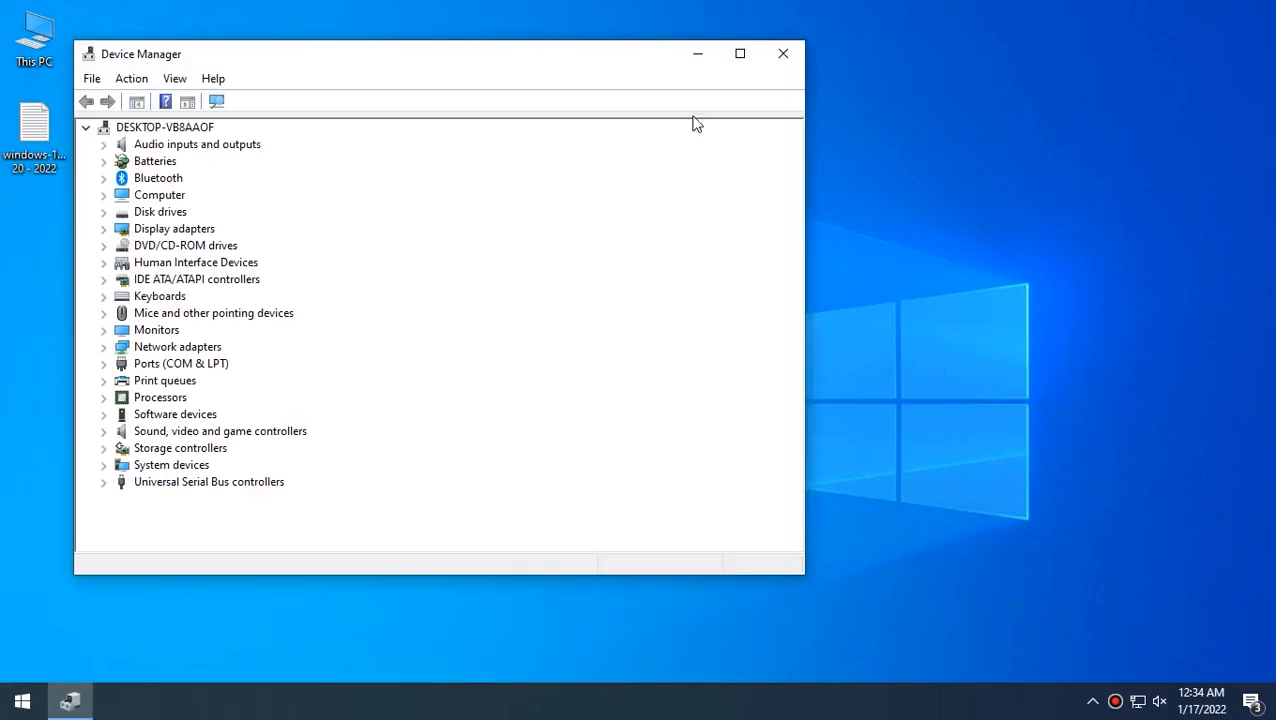
left_click(740, 53)
left_click(40, 320)
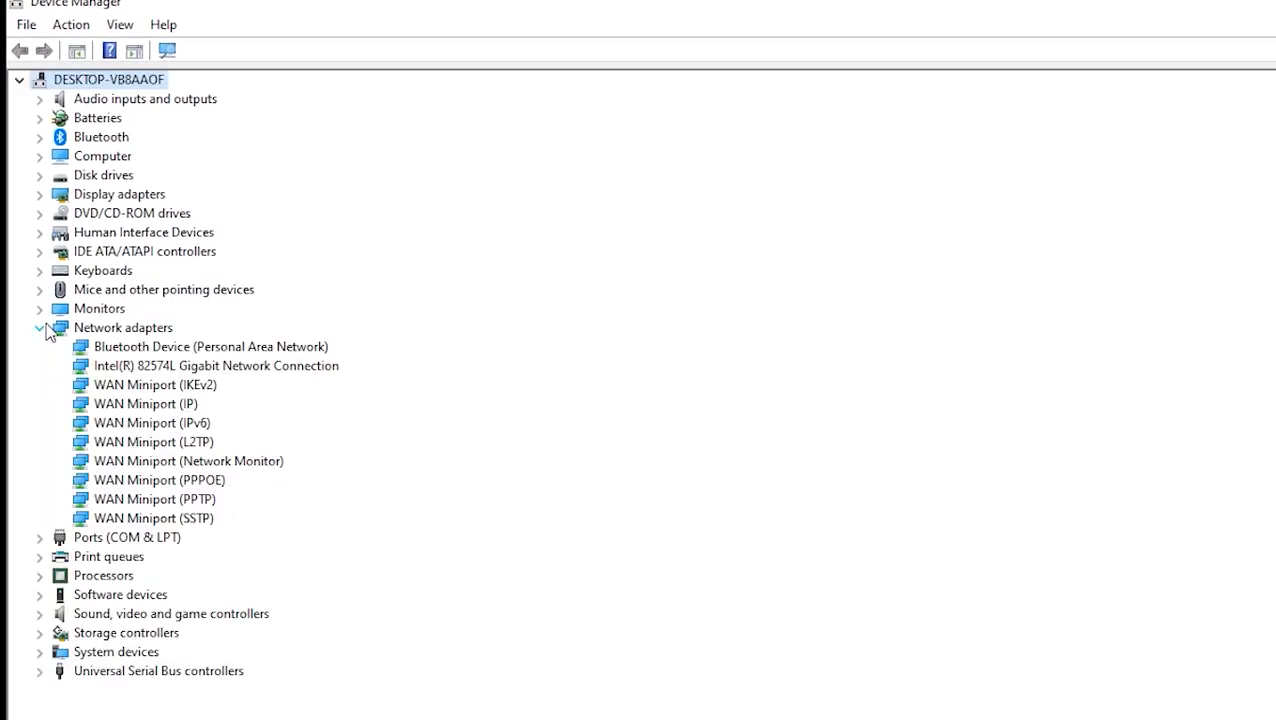
Search automatically for an updated driver for the Intel(R) 82574L Gigabit Network Connection and close the driver wizard.
left_click(242, 370)
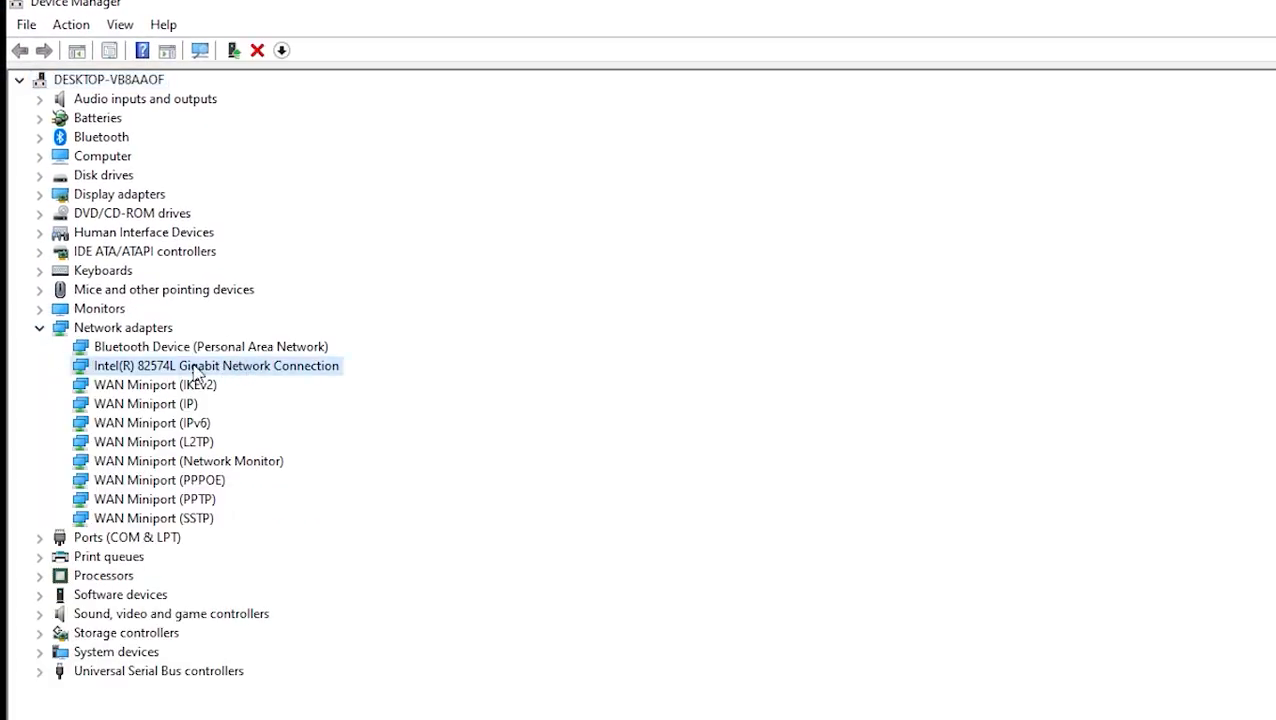
right_click(214, 375)
left_click(263, 380)
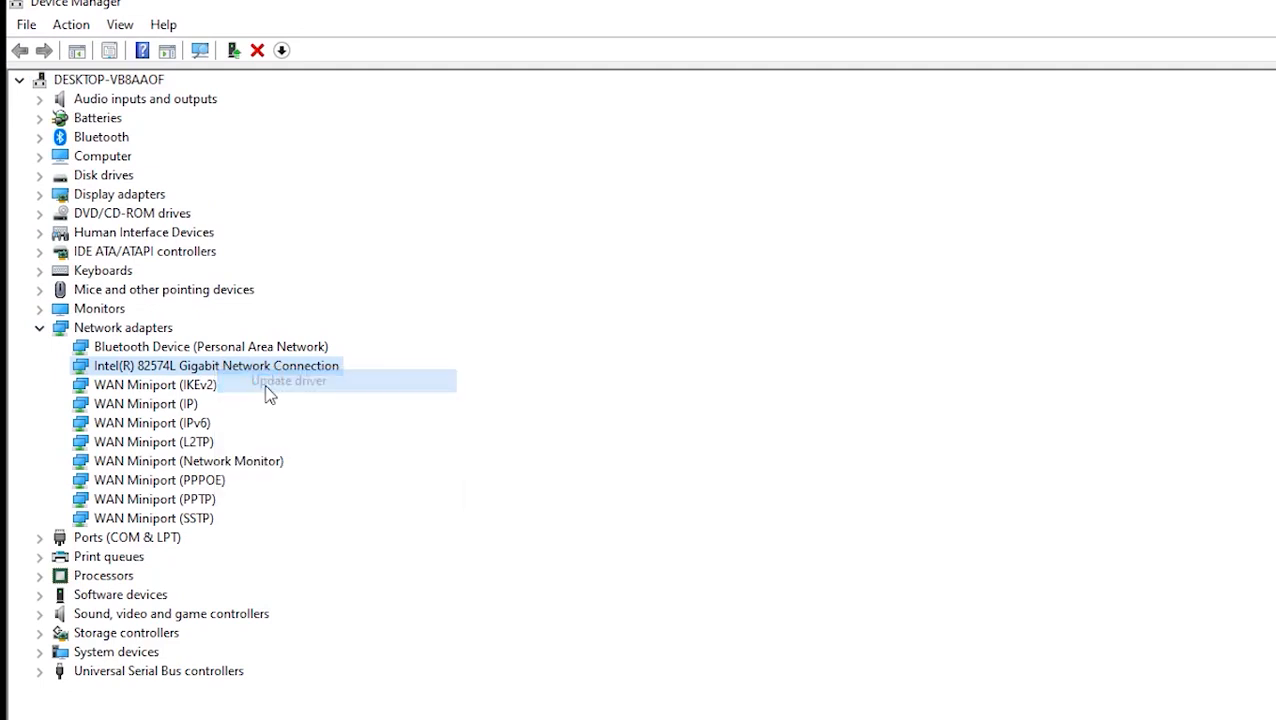
left_click(556, 348)
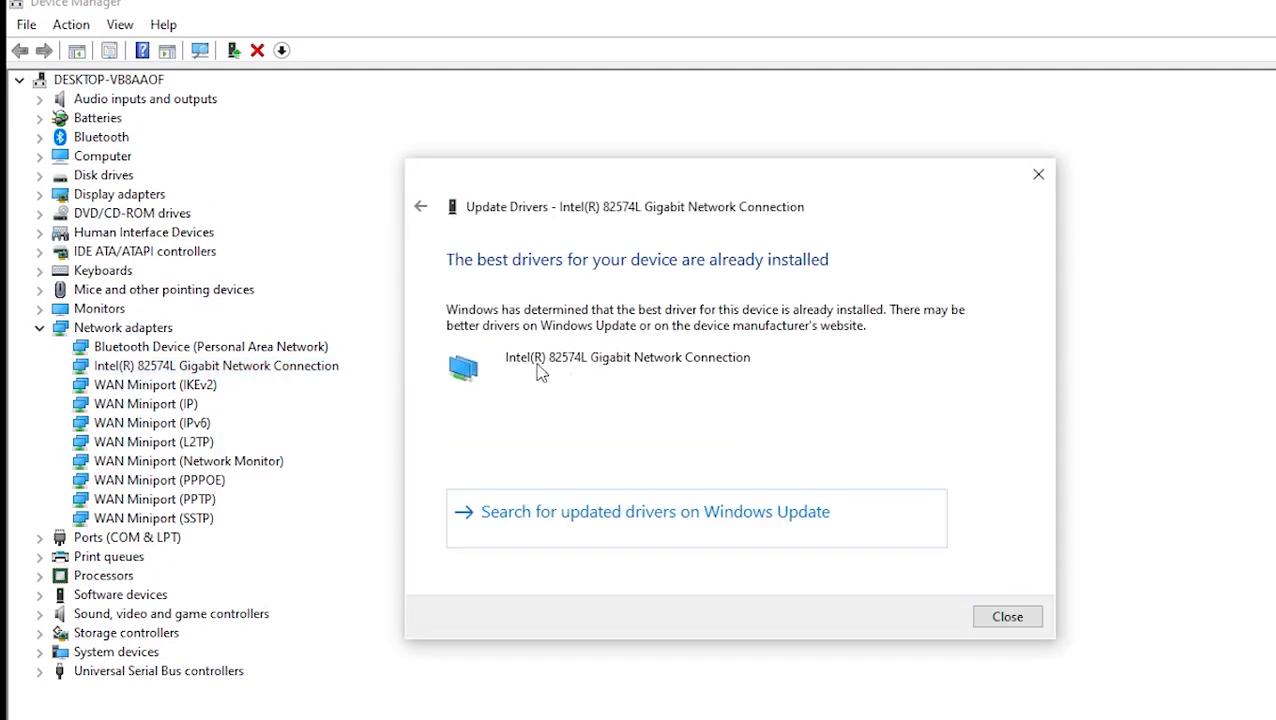
left_click(1038, 176)
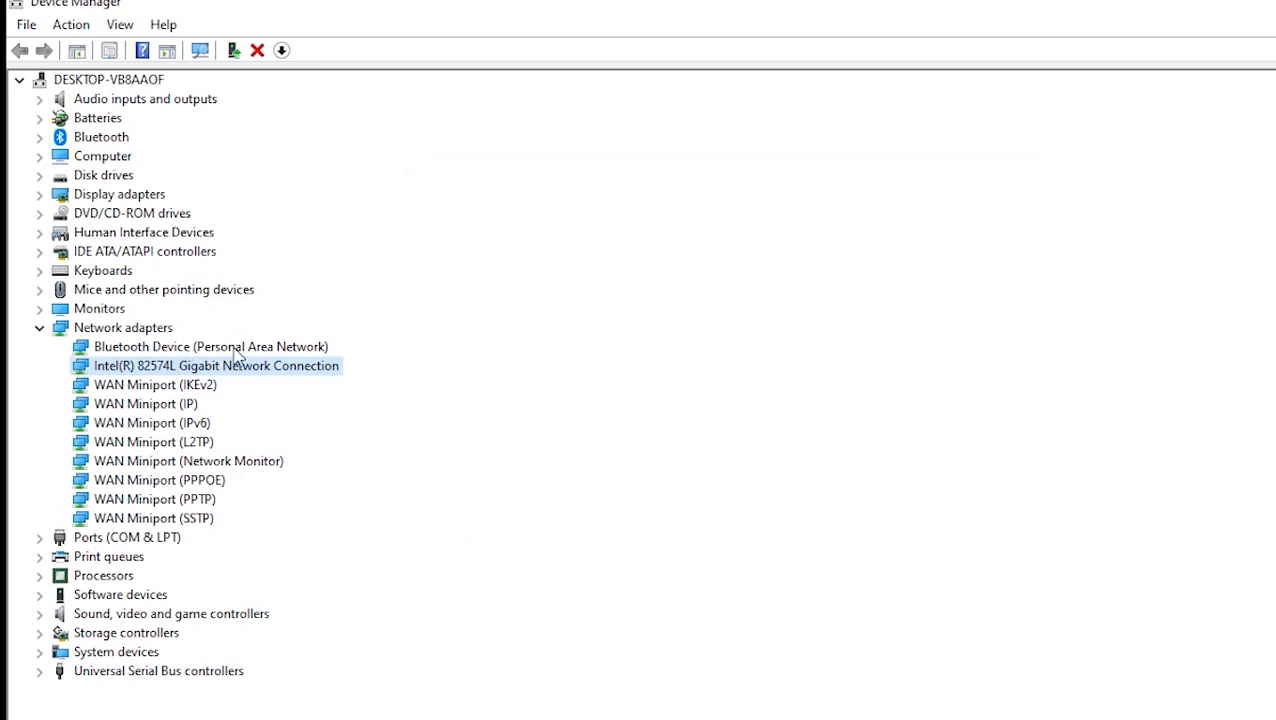
Uninstall the Intel(R) 82574L Gigabit Network Connection from its driver properties and scan for hardware changes.
right_click(277, 369)
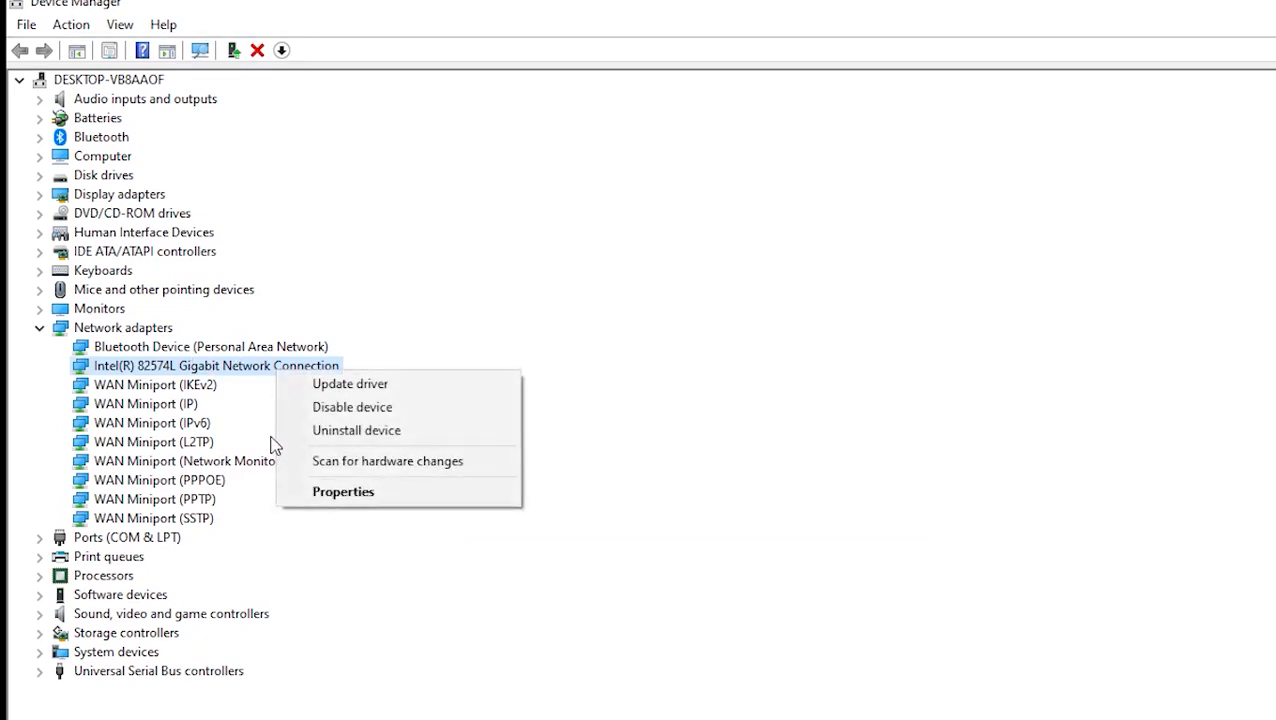
left_click(358, 493)
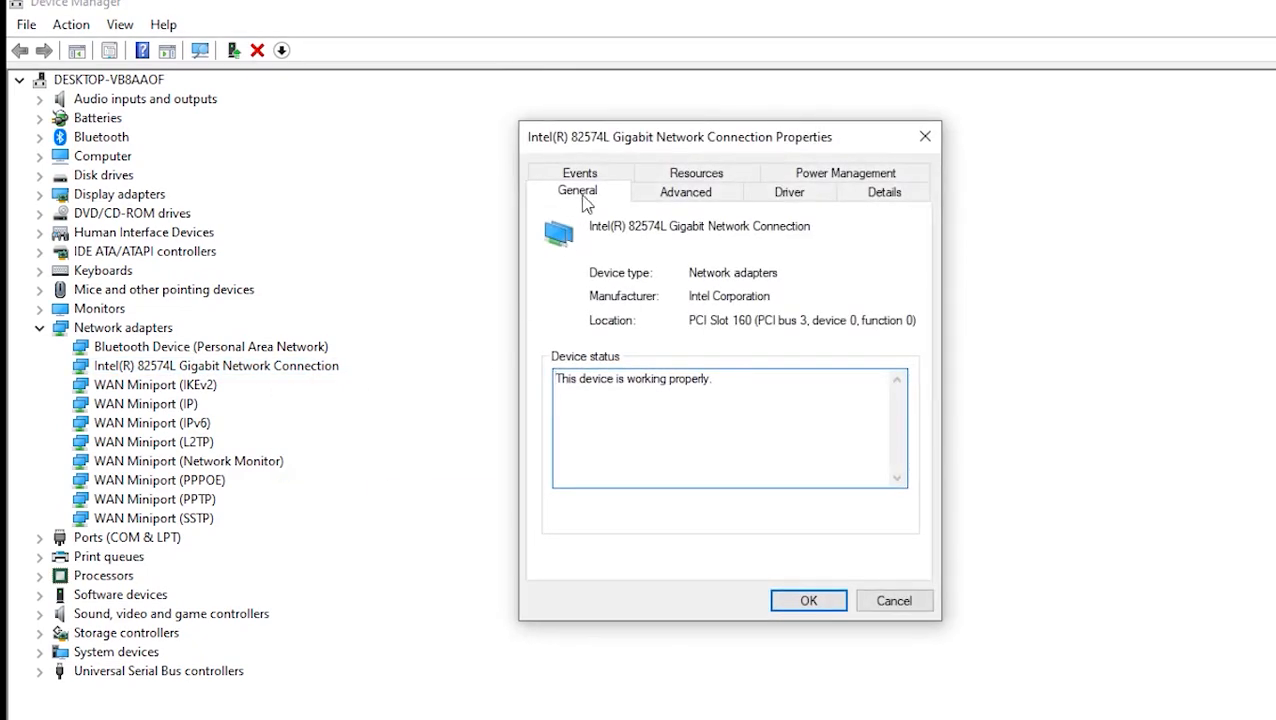
left_click(785, 194)
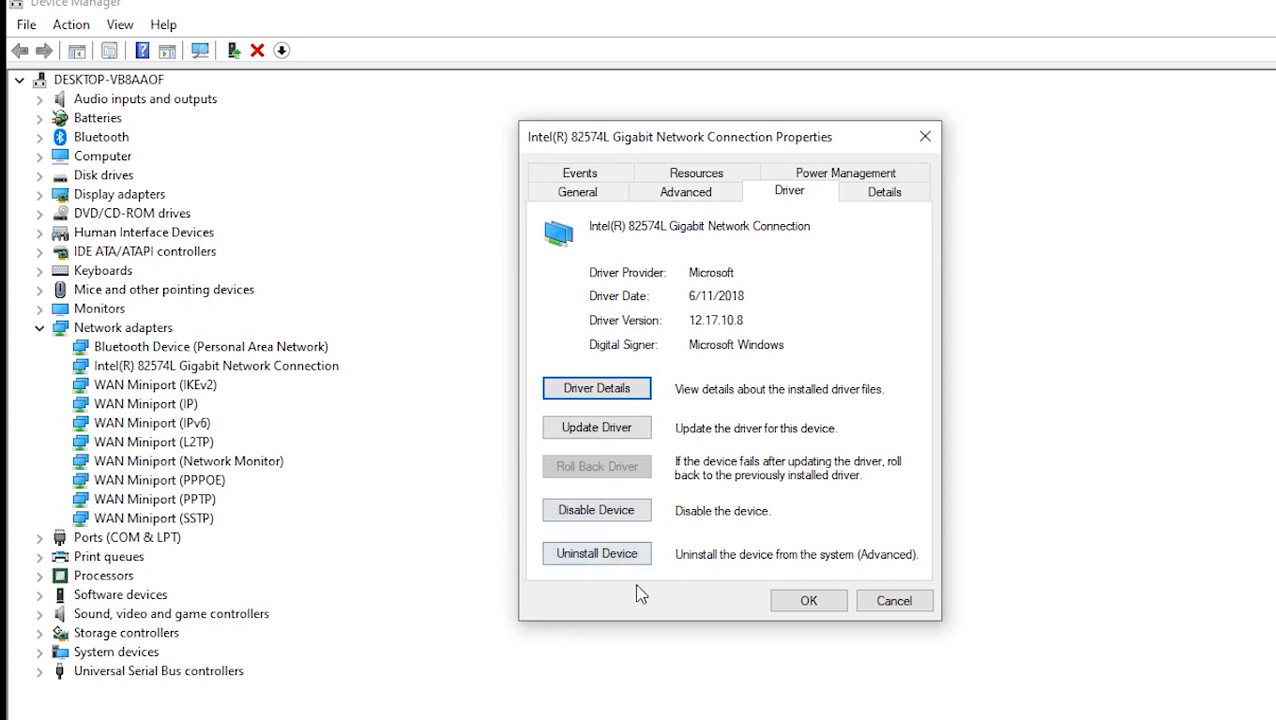
left_click(592, 555)
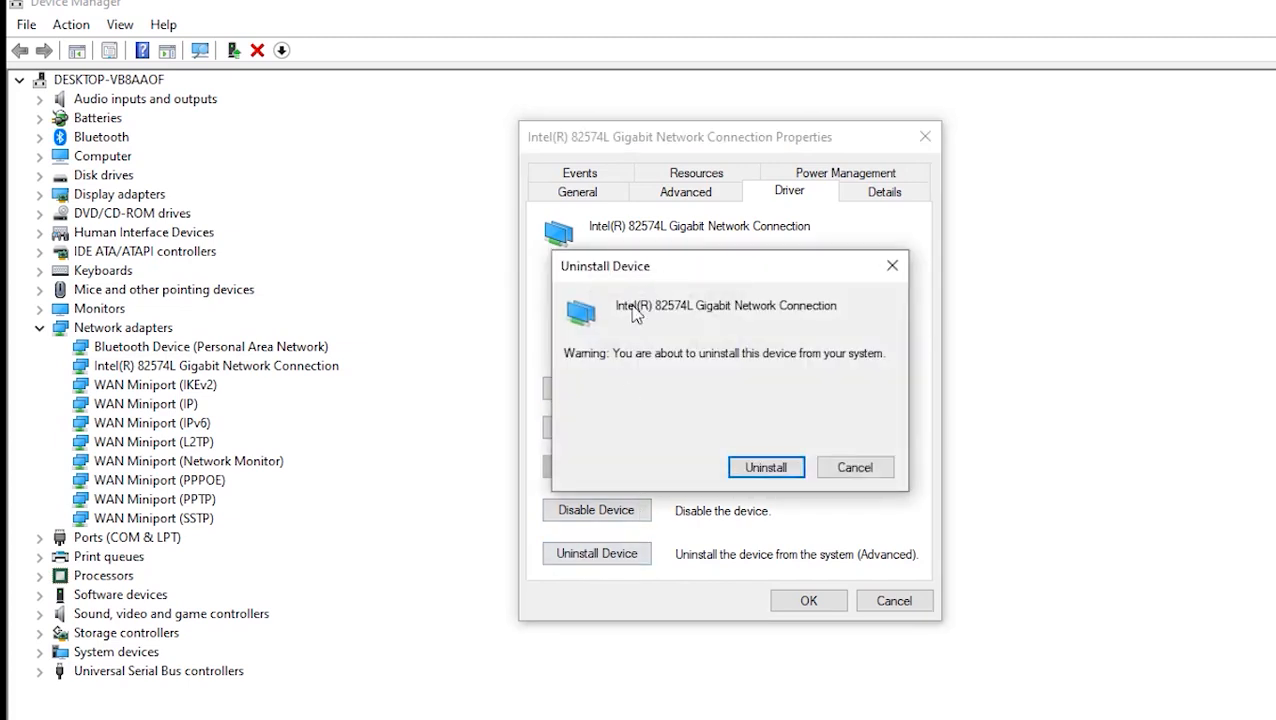
left_click(768, 467)
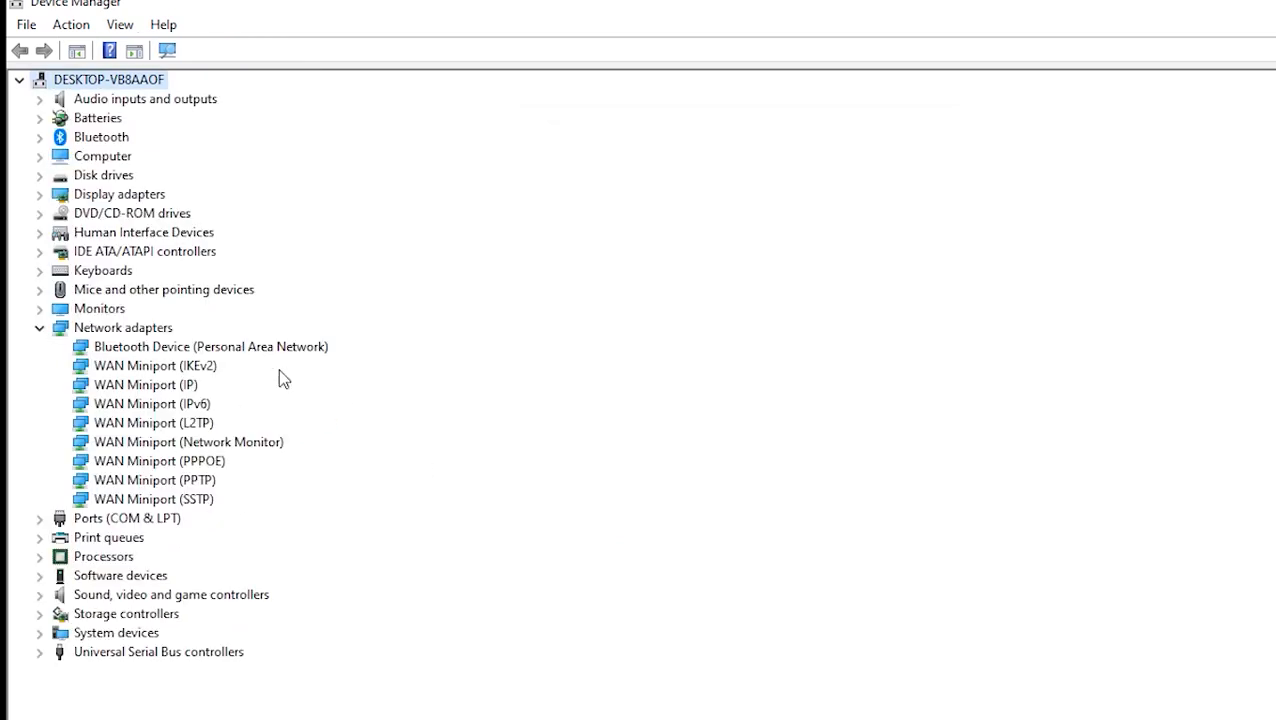
left_click(168, 52)
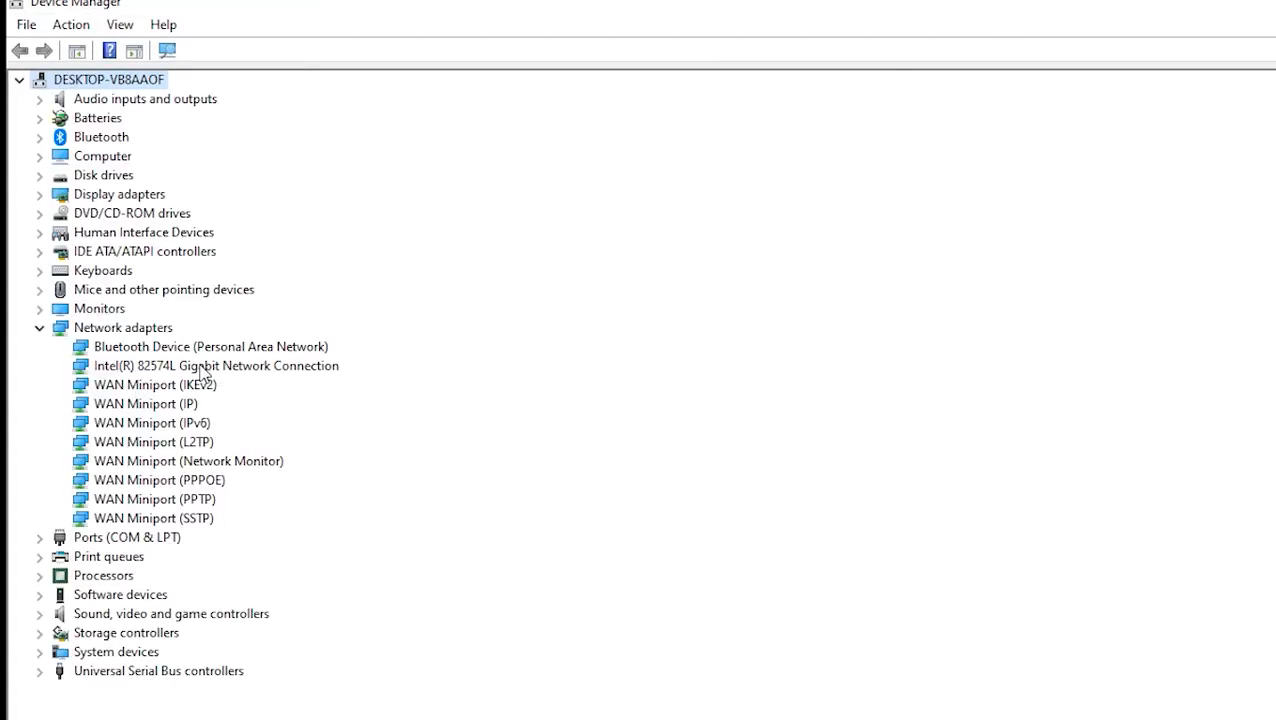
Bring up the computer's power options.
left_click(31, 709)
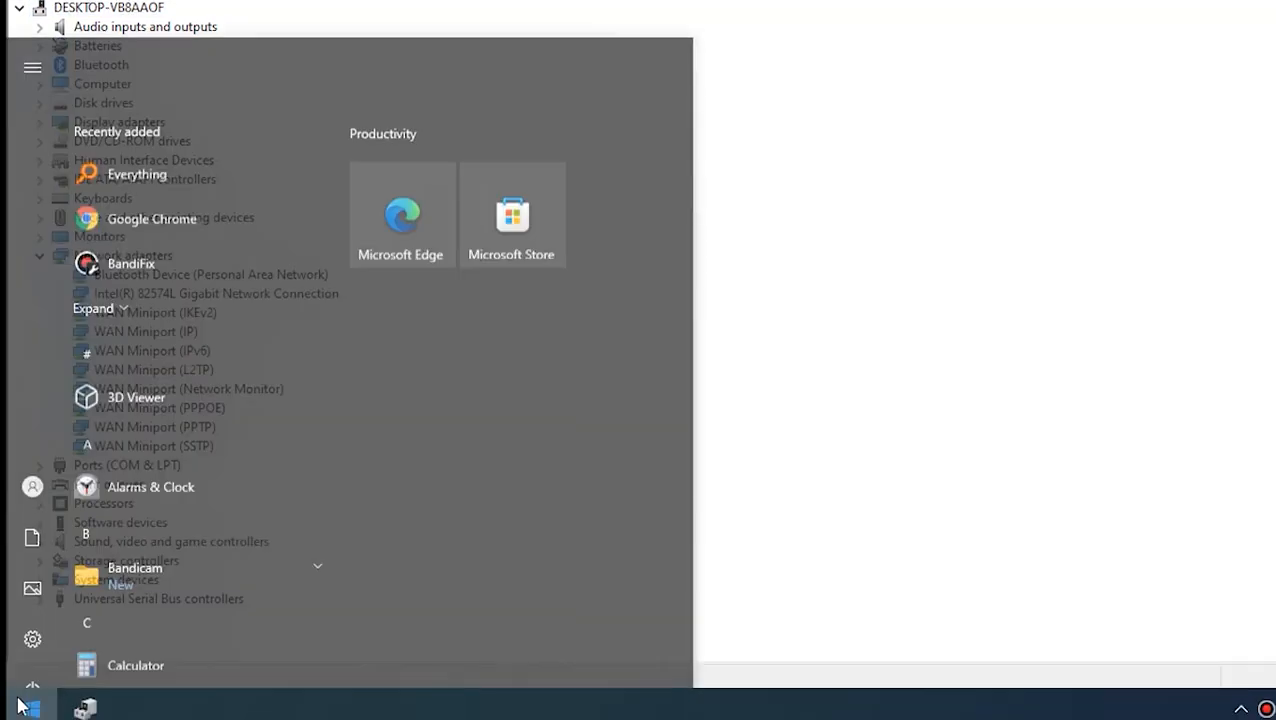
left_click(32, 662)
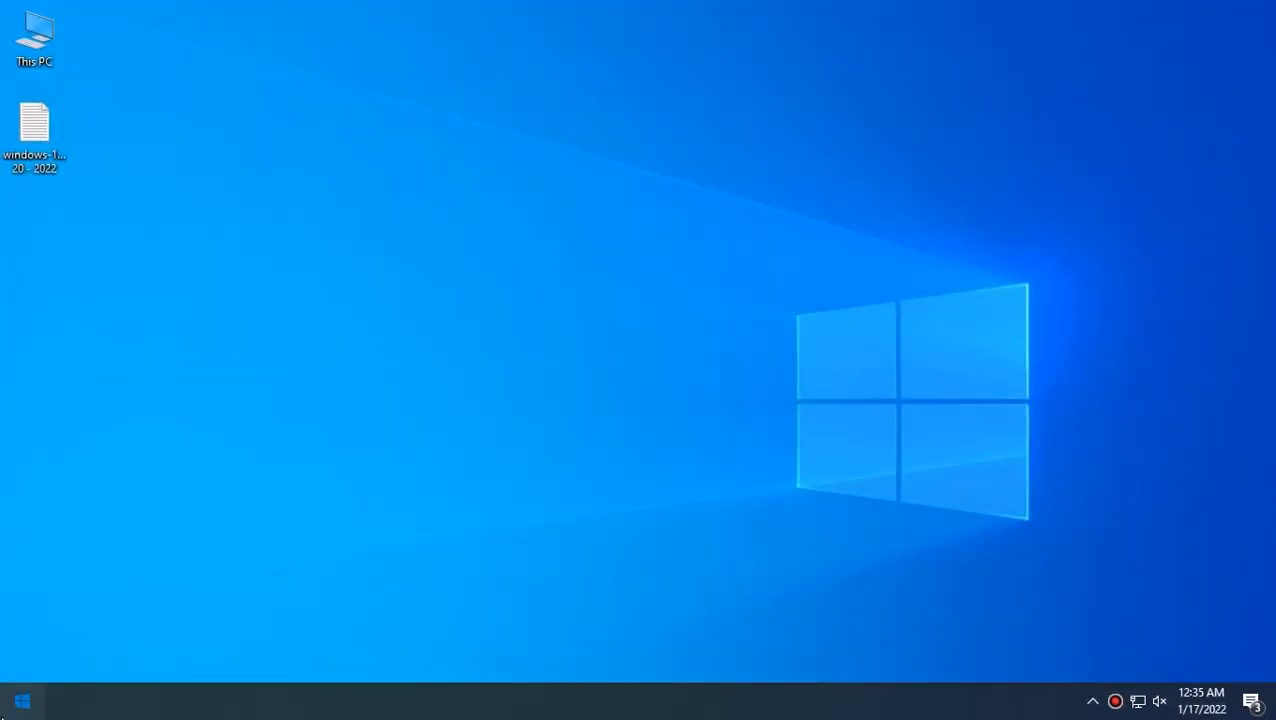
Search the system for the firewall and open Windows Defender Firewall.
left_click(22, 700)
type("fire")
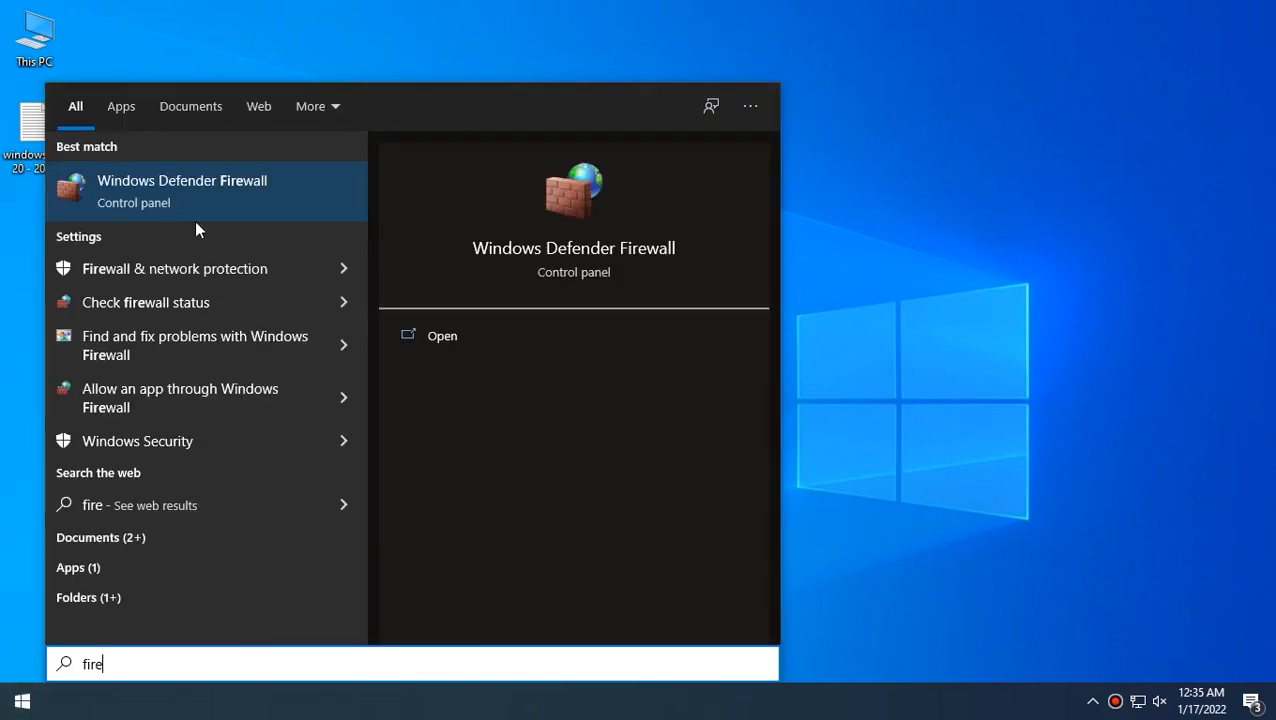
left_click(178, 184)
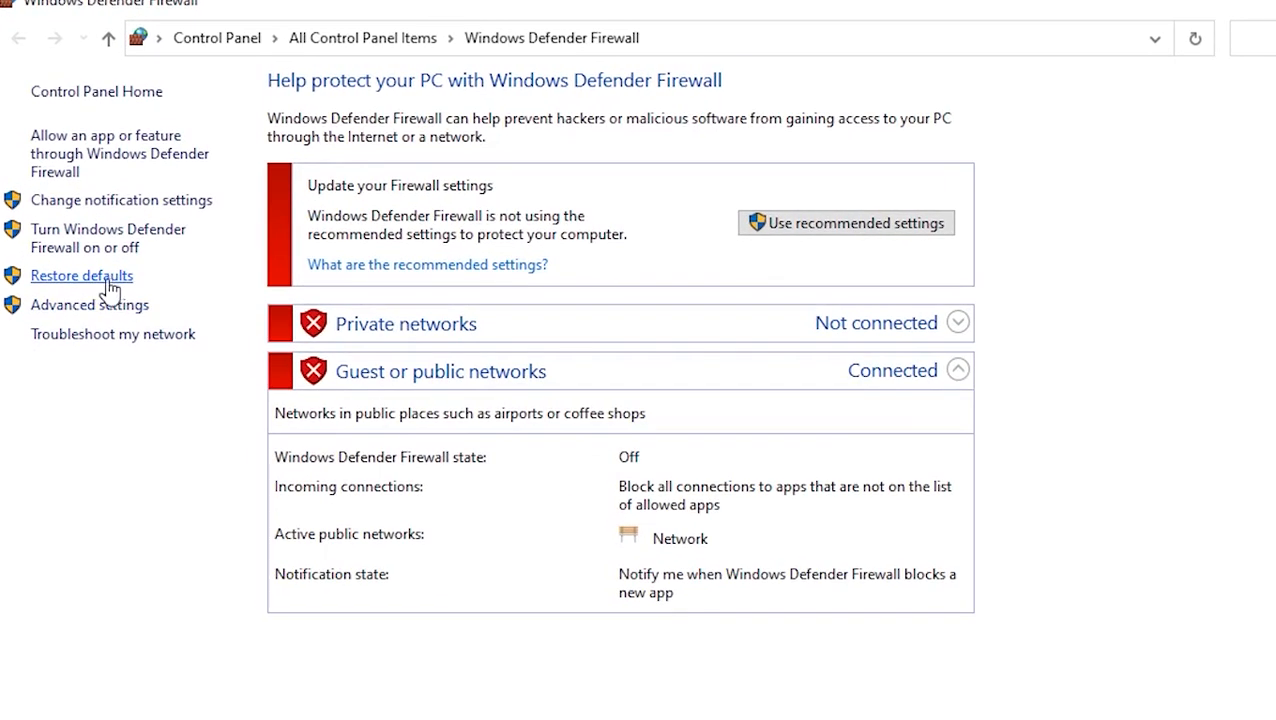
Review the firewall's on/off settings for private and public networks and the list of apps allowed through it.
left_click(130, 247)
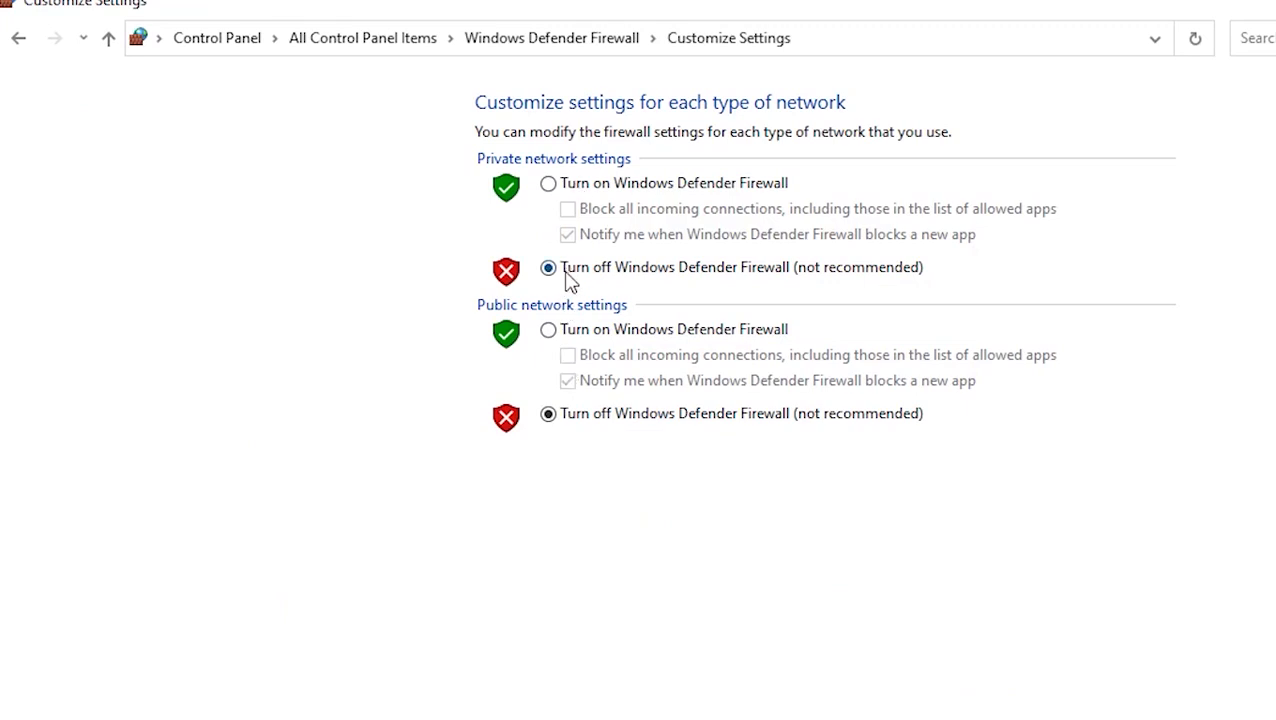
left_click(18, 38)
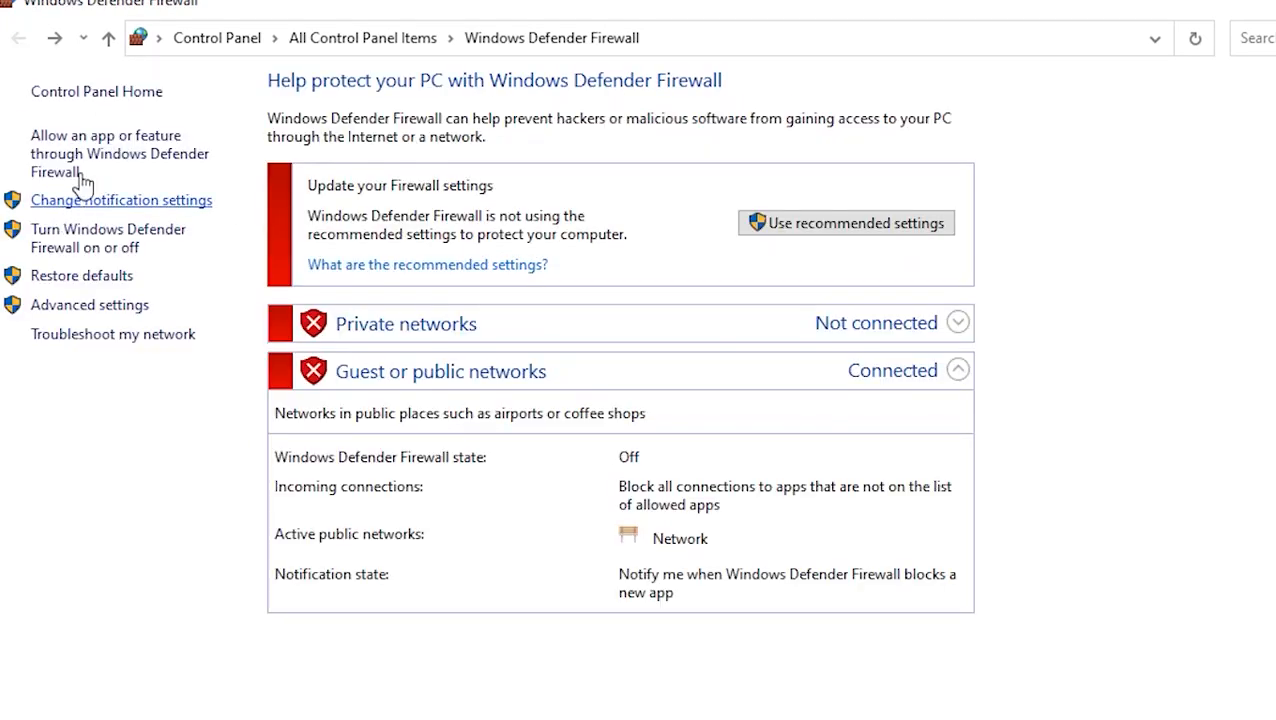
left_click(95, 162)
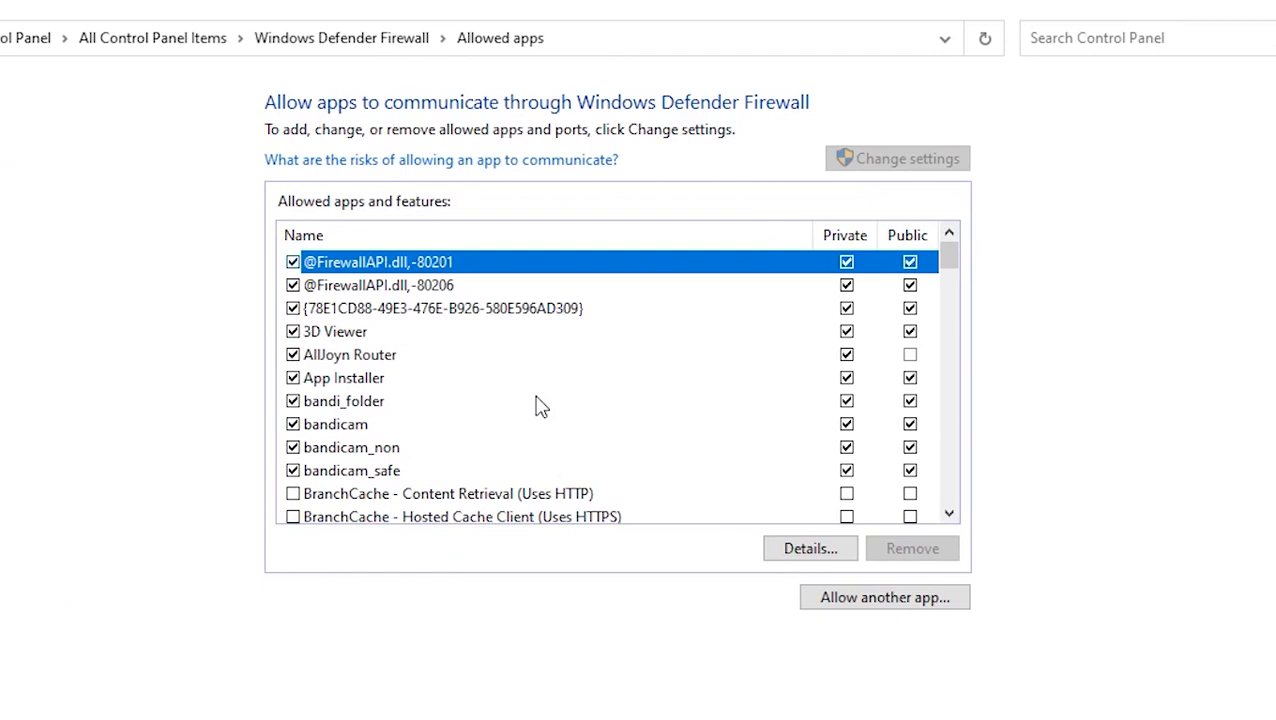
left_click(517, 428)
scroll(517, 445, "down", 3)
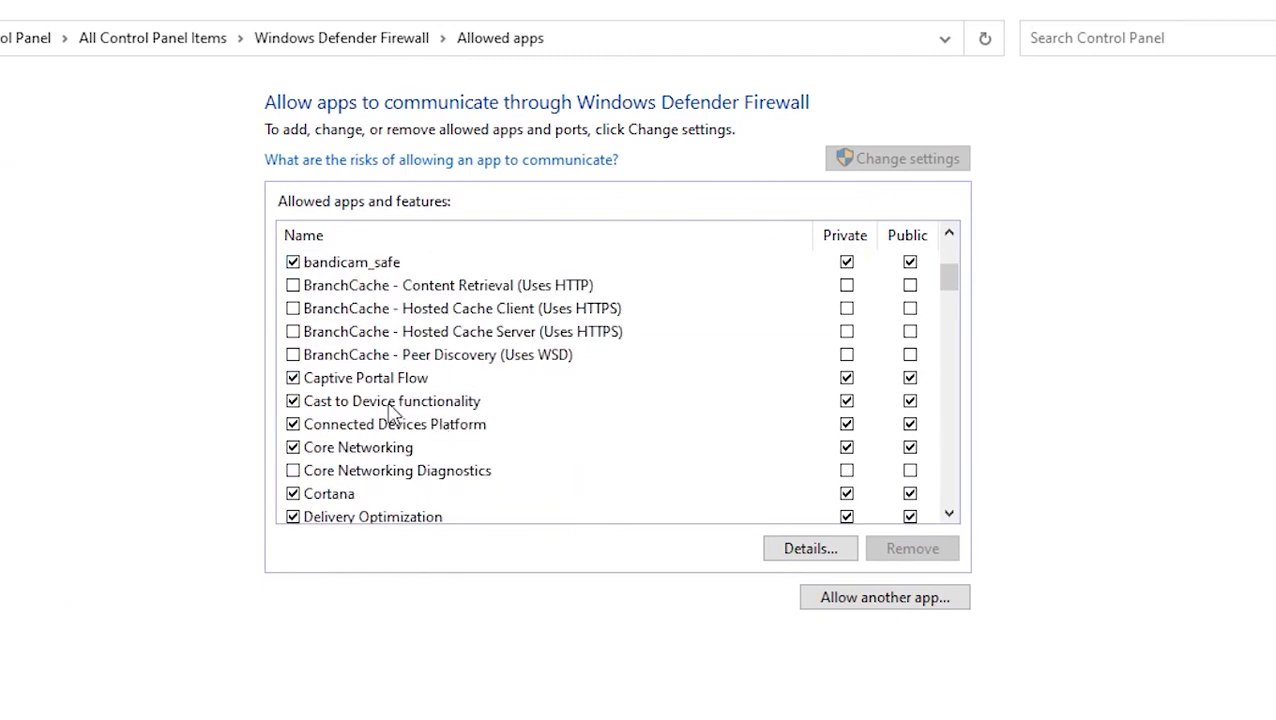
Disallow Cast to Device functionality on private networks in the allowed apps list and close the firewall window.
left_click(392, 405)
double_click(310, 410)
left_click(787, 541)
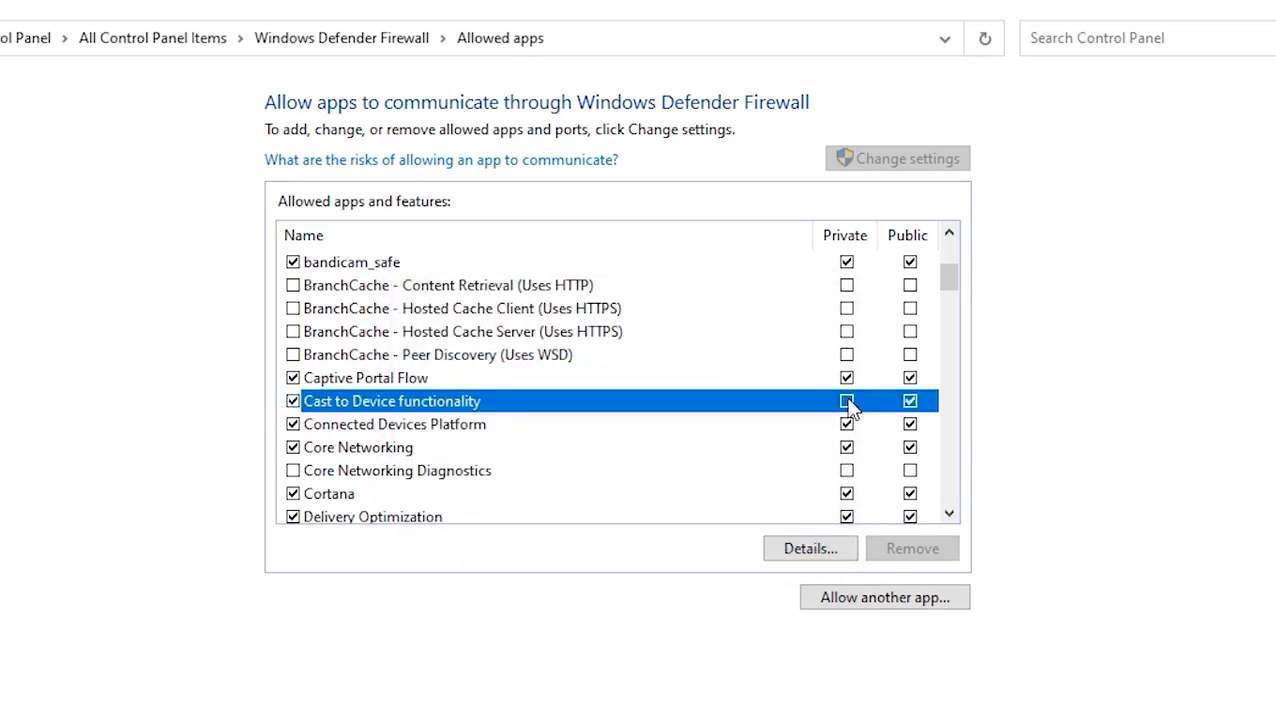
left_click(792, 697)
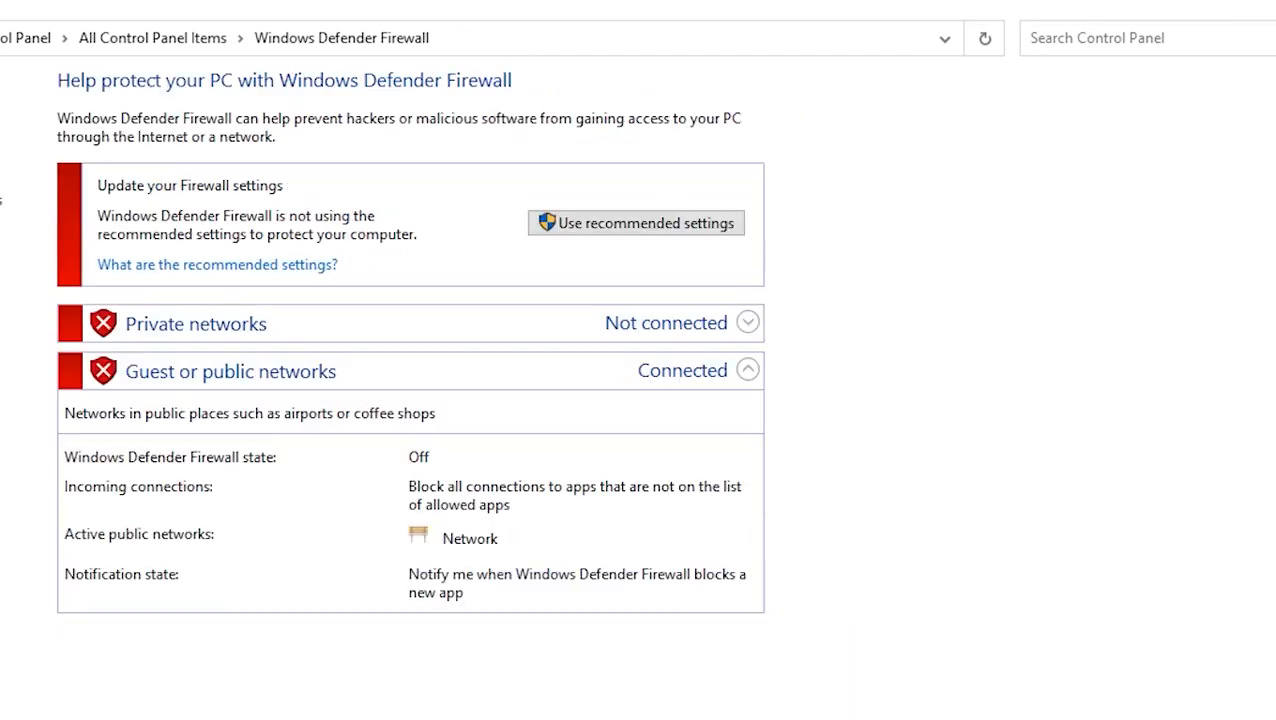
left_click(1264, 10)
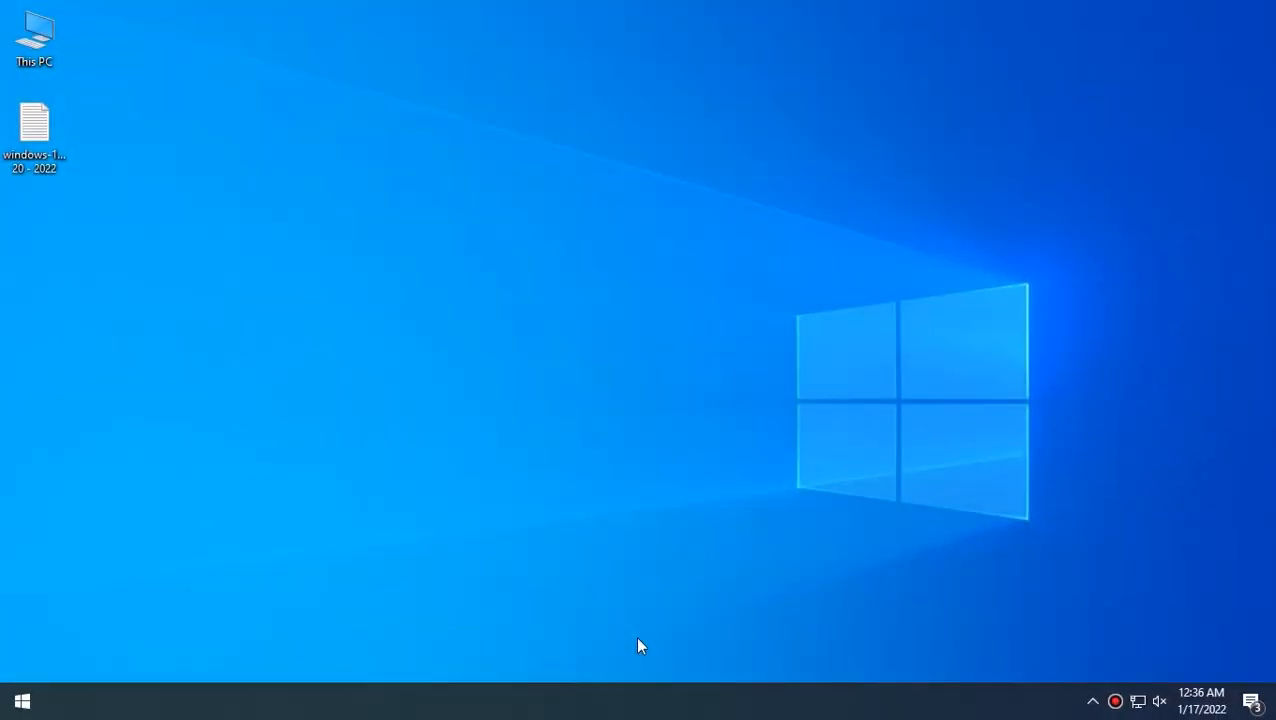
Search the system for Services and run it as administrator.
key("super")
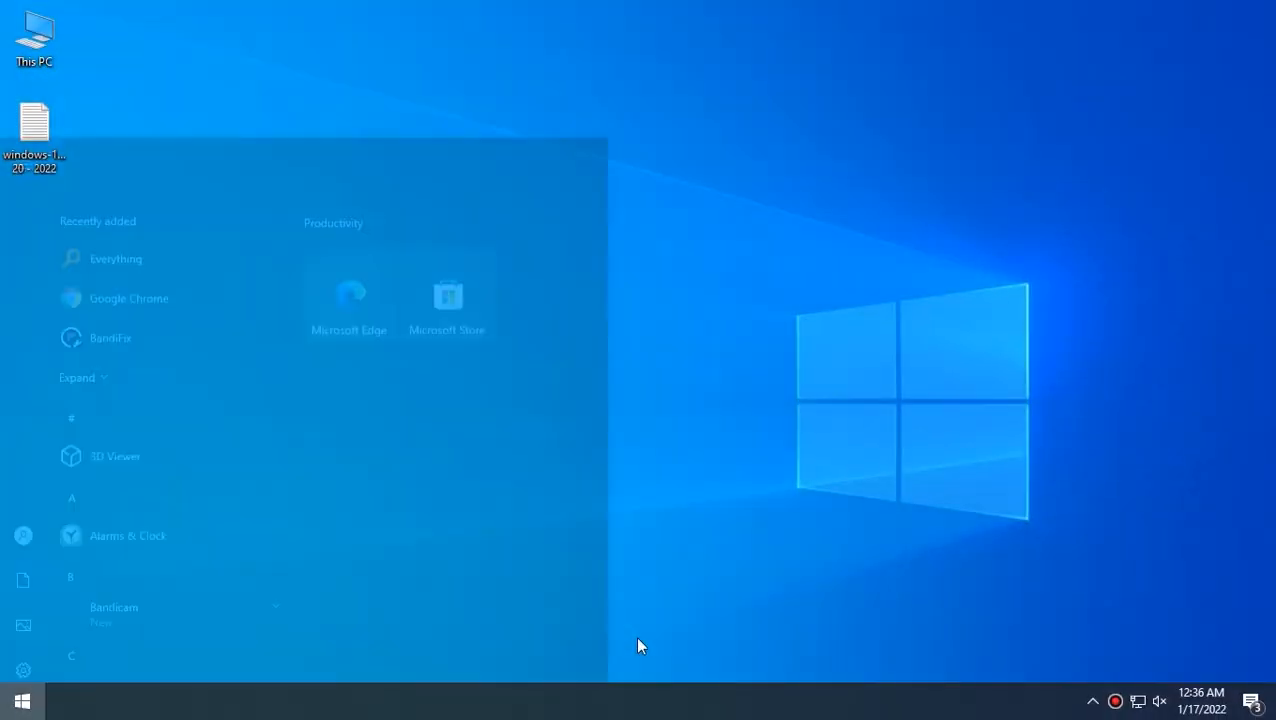
type("ser")
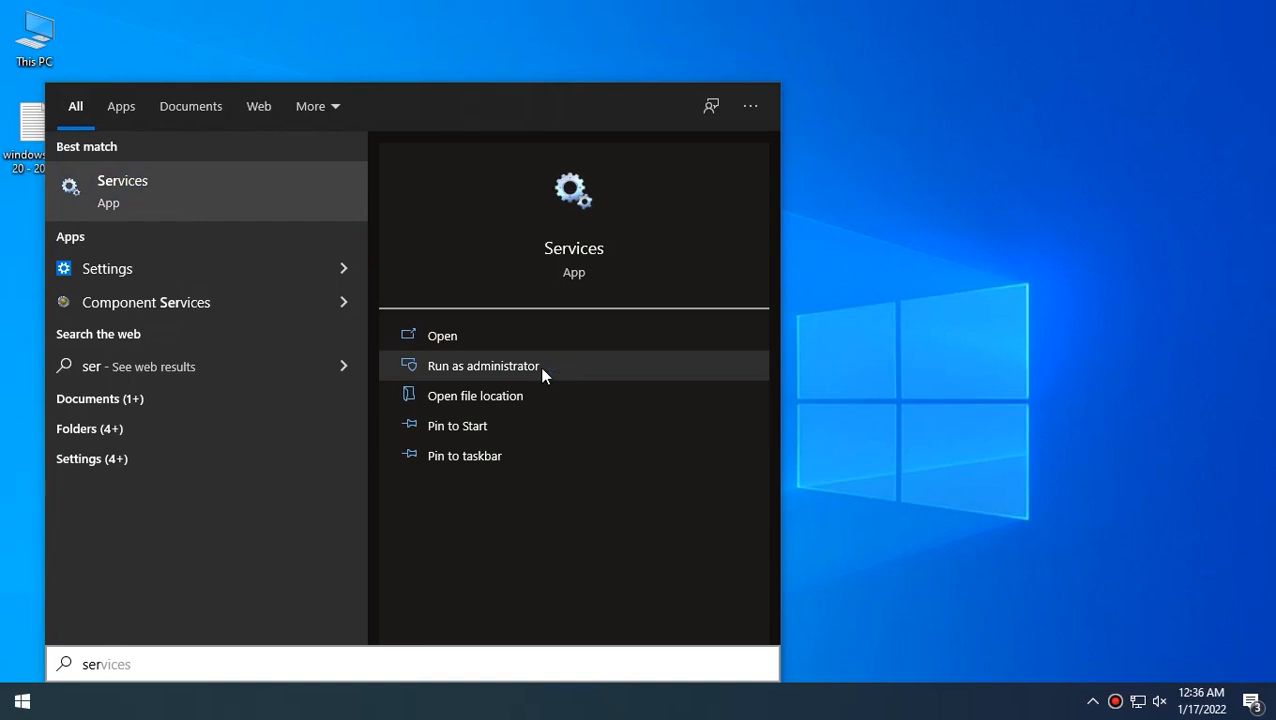
left_click(539, 366)
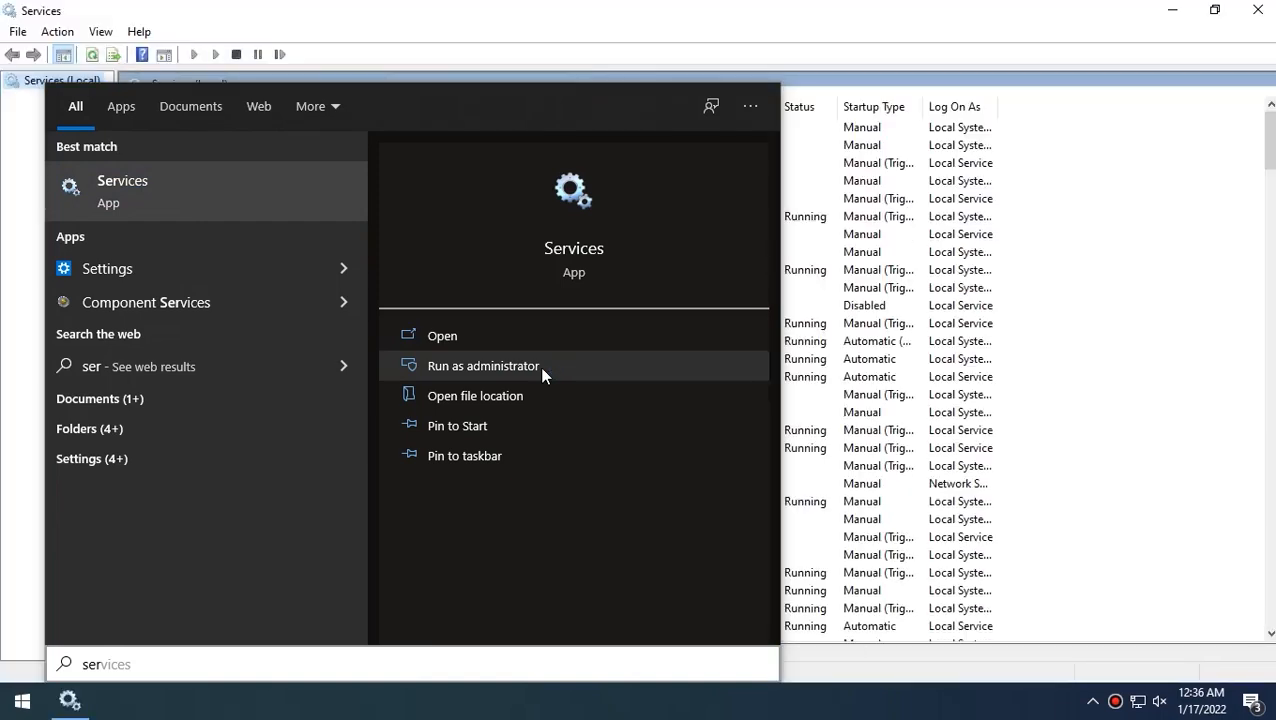
left_click(1030, 329)
Check the status of the DHCP Client and DNS Client services, including the DNS Client's properties and available actions.
left_click(437, 449)
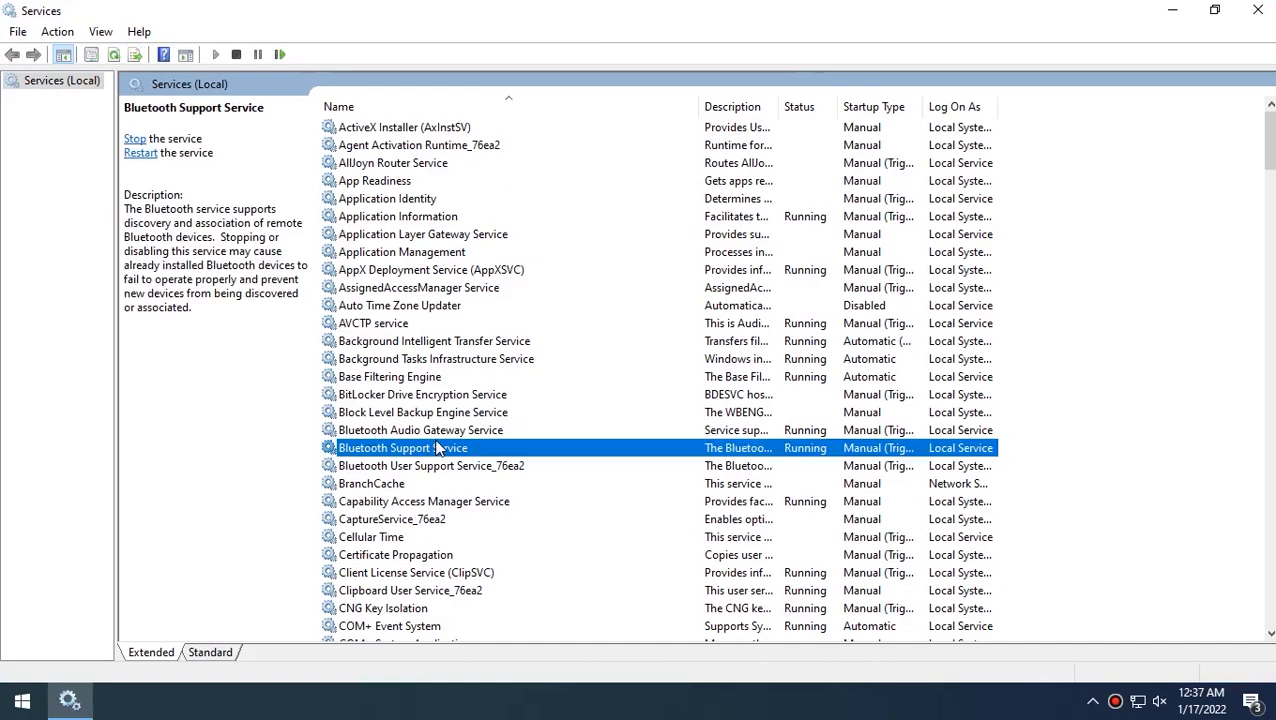
key("d")
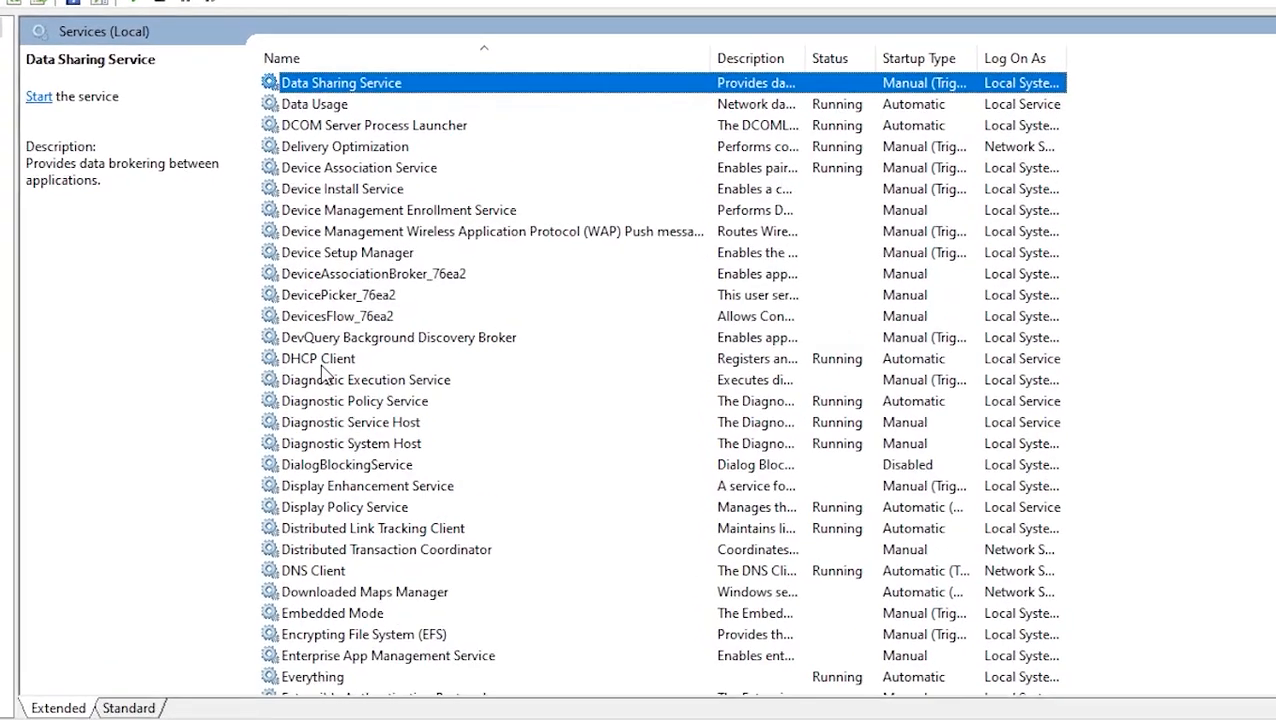
left_click(366, 360)
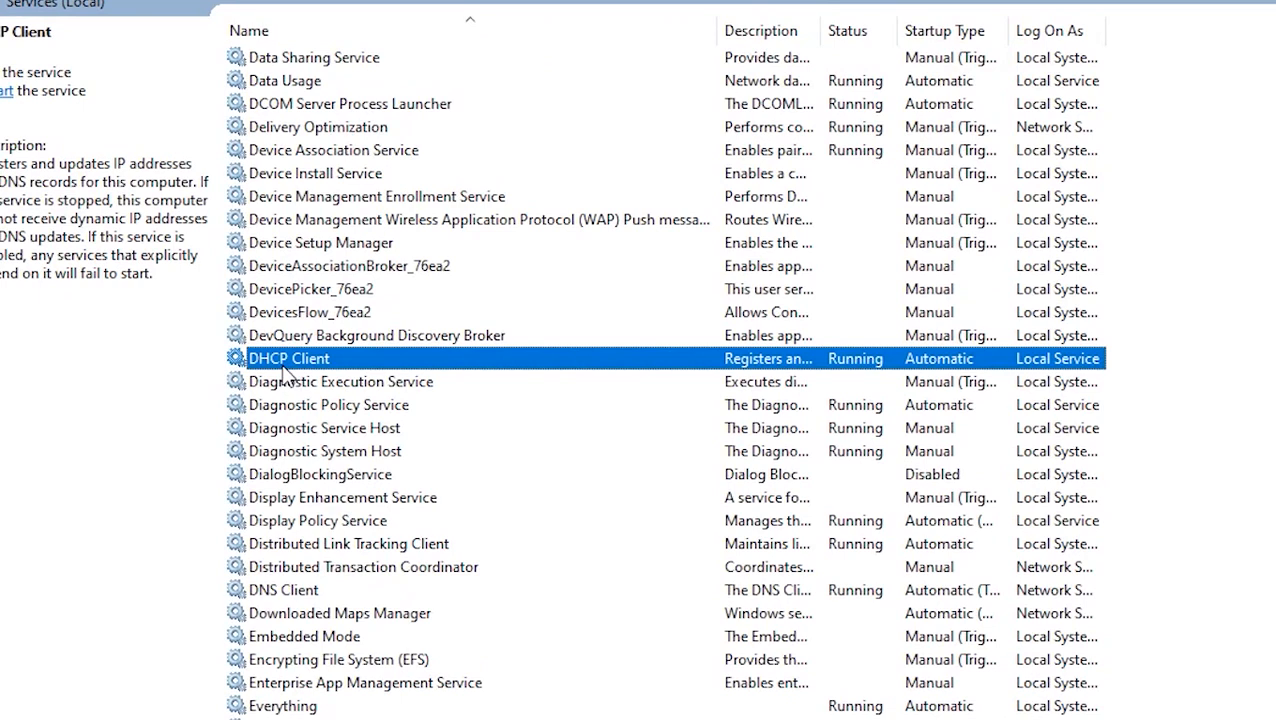
double_click(308, 592)
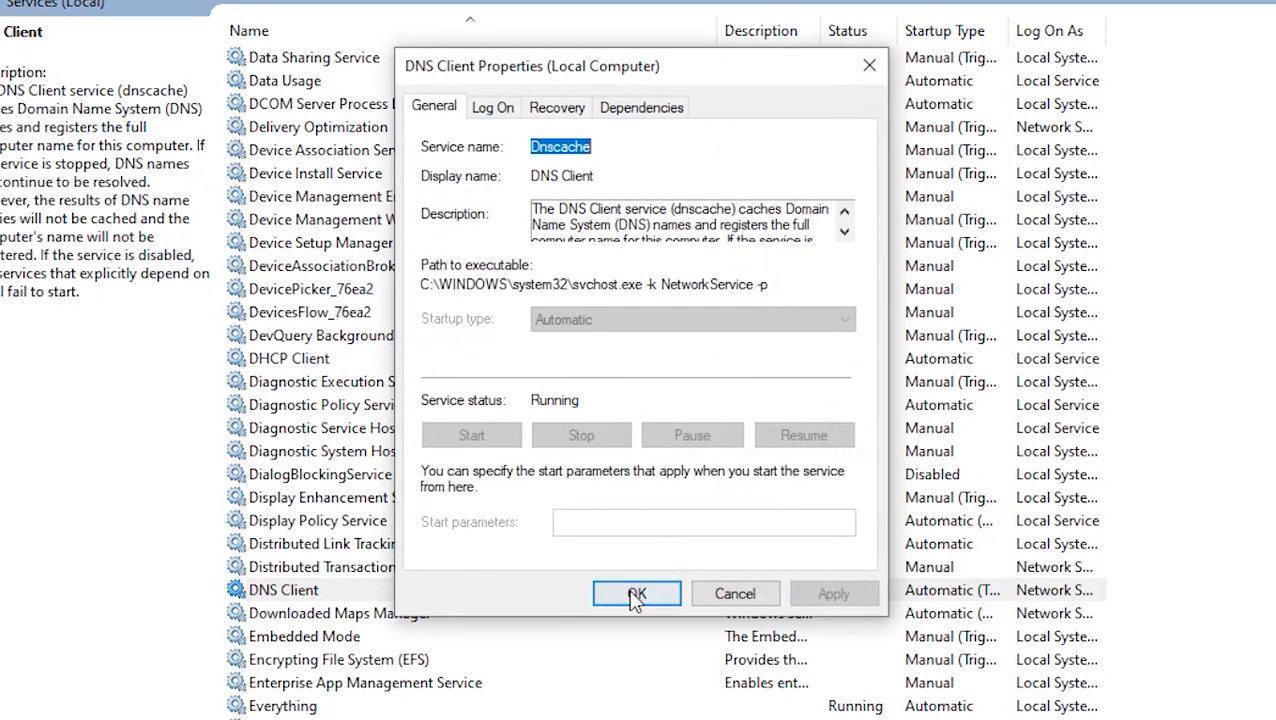
left_click(869, 68)
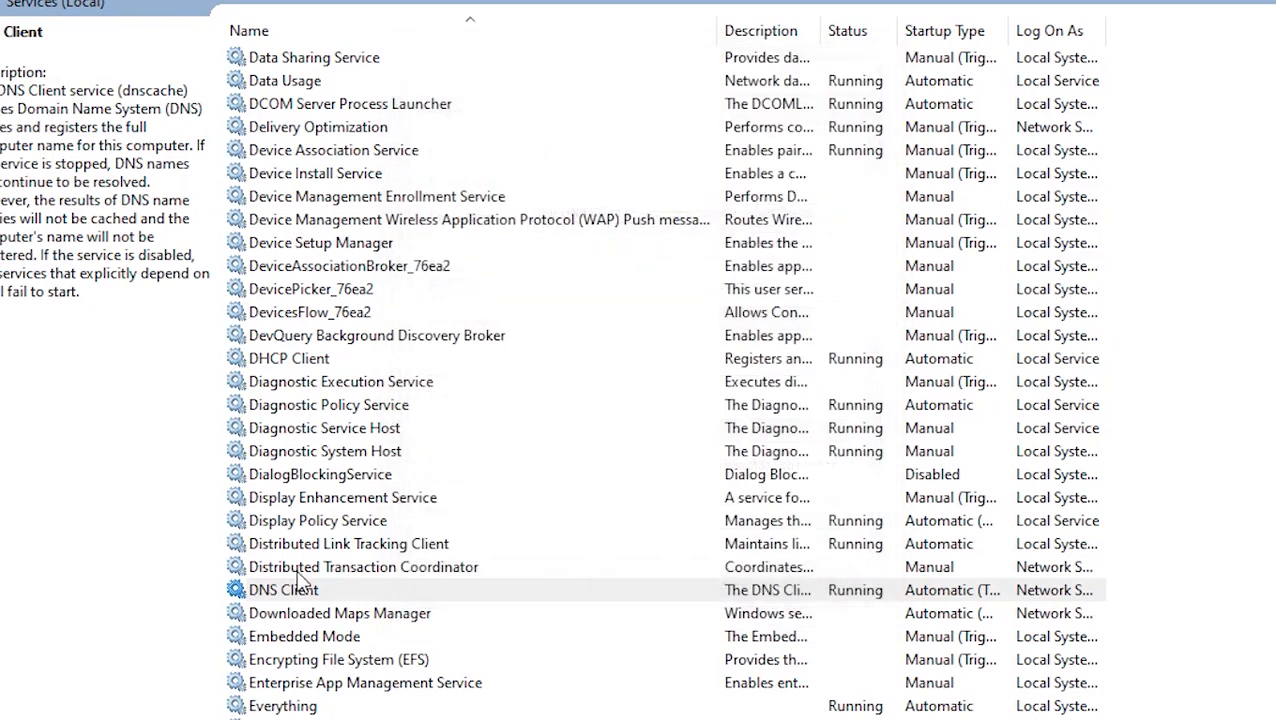
right_click(303, 590)
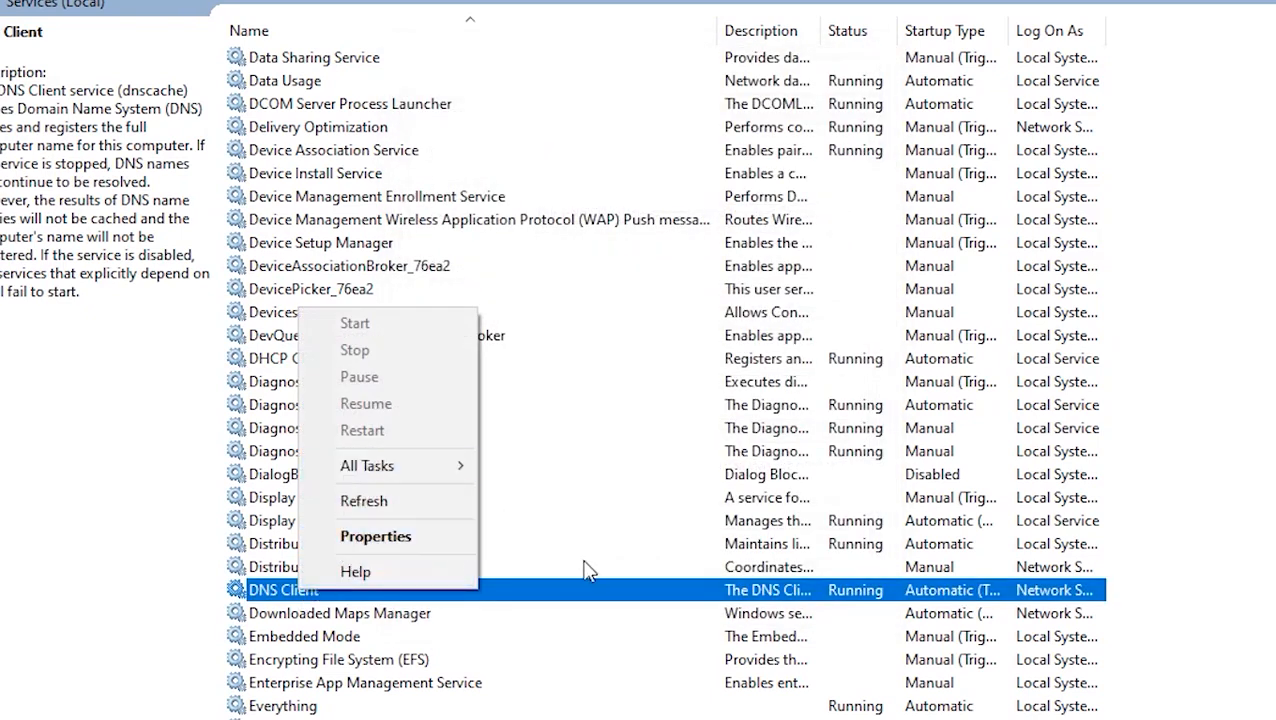
left_click(637, 585)
left_click(358, 519)
Start the Function Discovery Resource Publication service from its properties and accept the dialog.
scroll(356, 490, "up", 3)
scroll(358, 490, "up", 12)
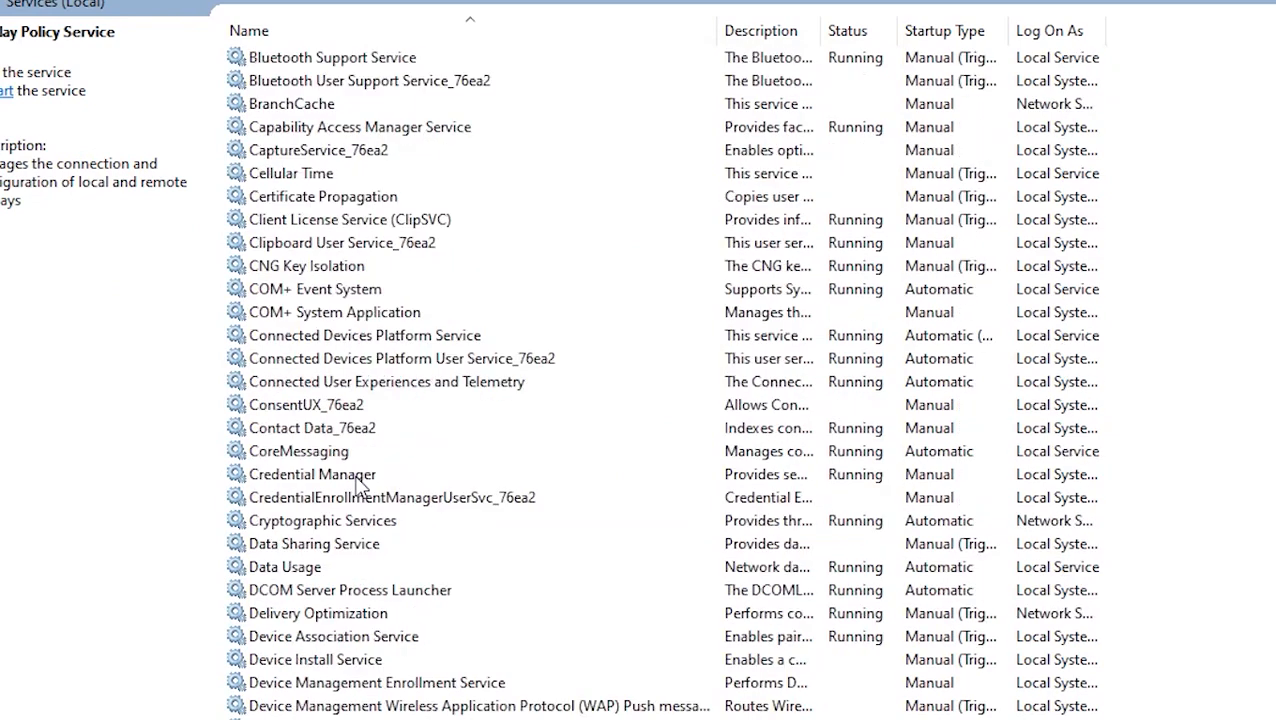
scroll(358, 487, "down", 5)
scroll(358, 487, "down", 14)
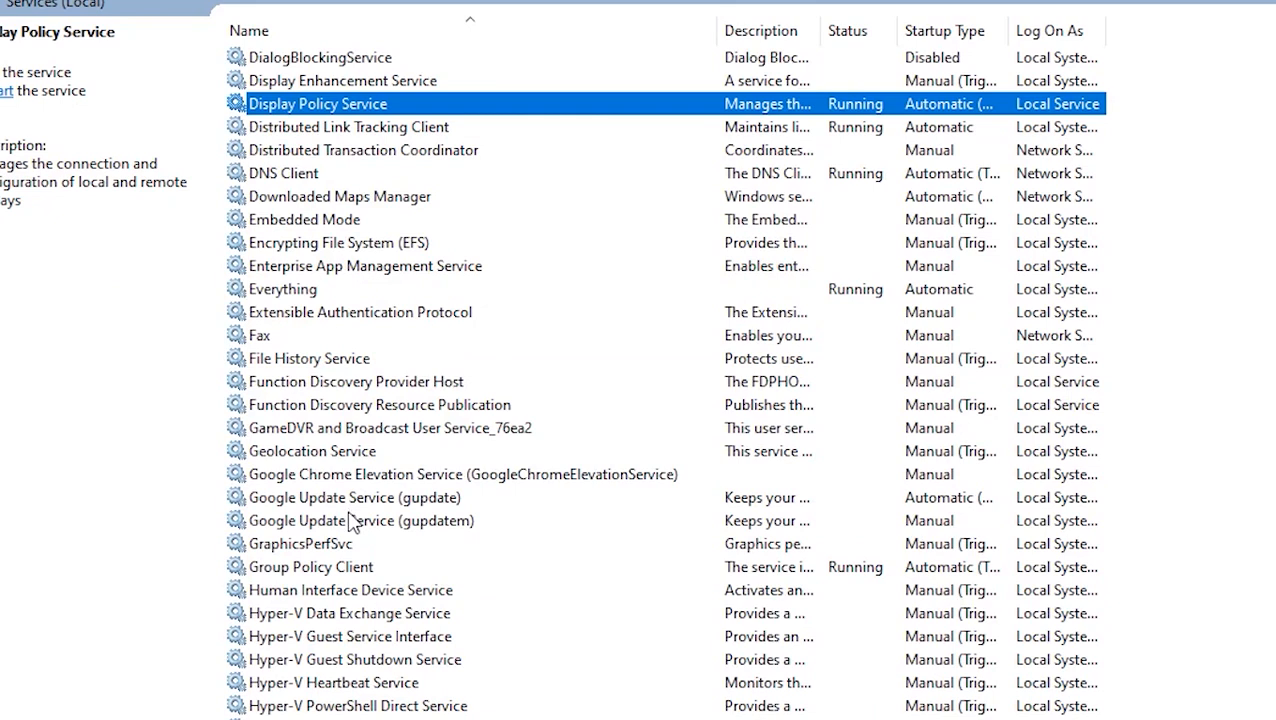
left_click(436, 406)
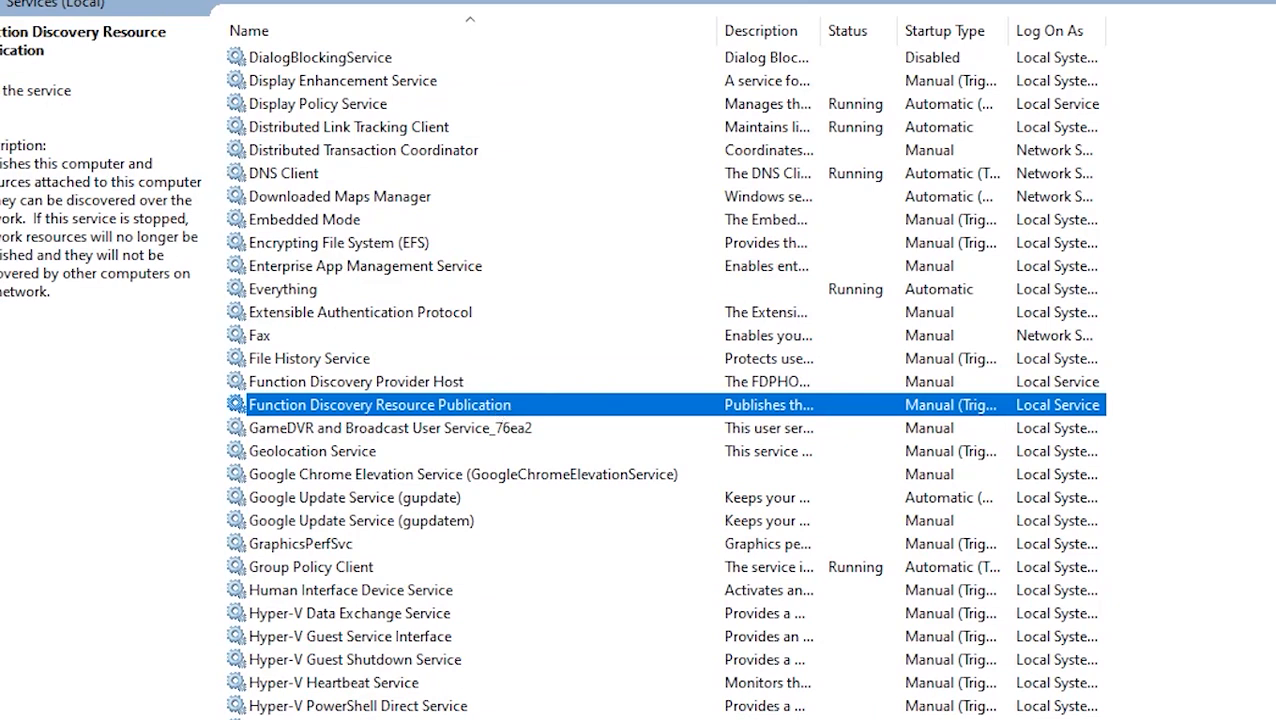
double_click(495, 416)
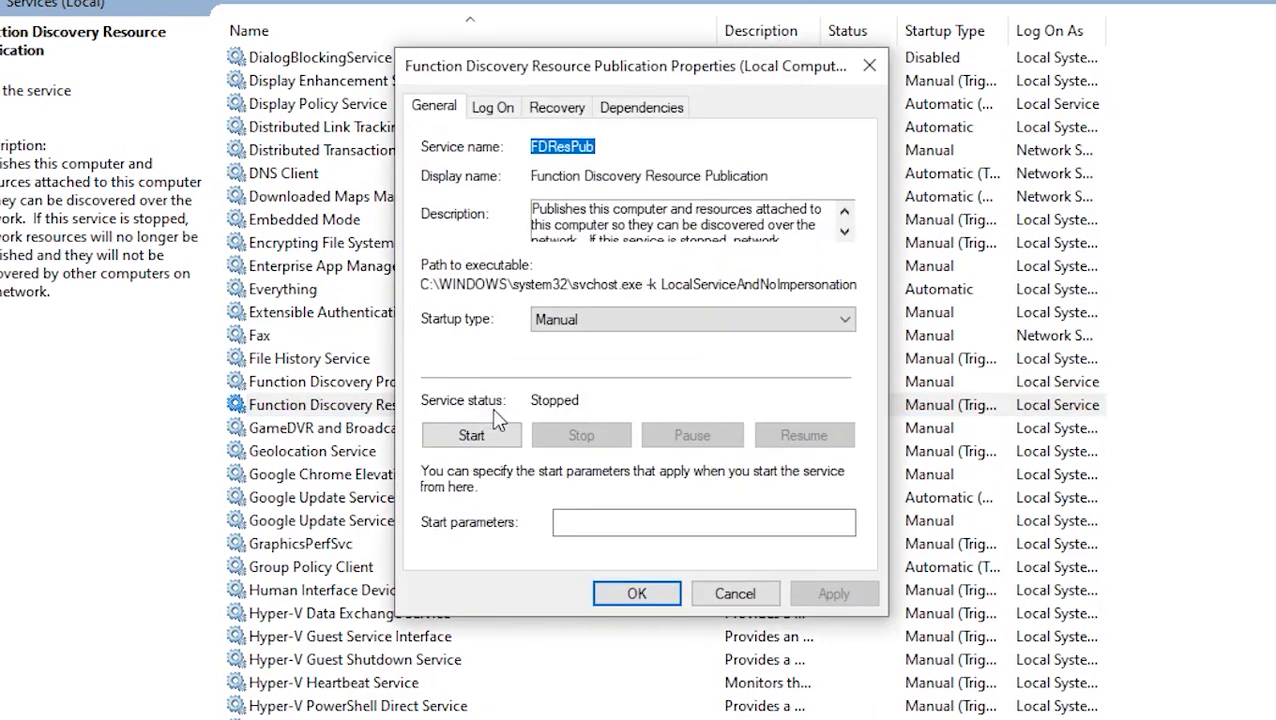
left_click(490, 436)
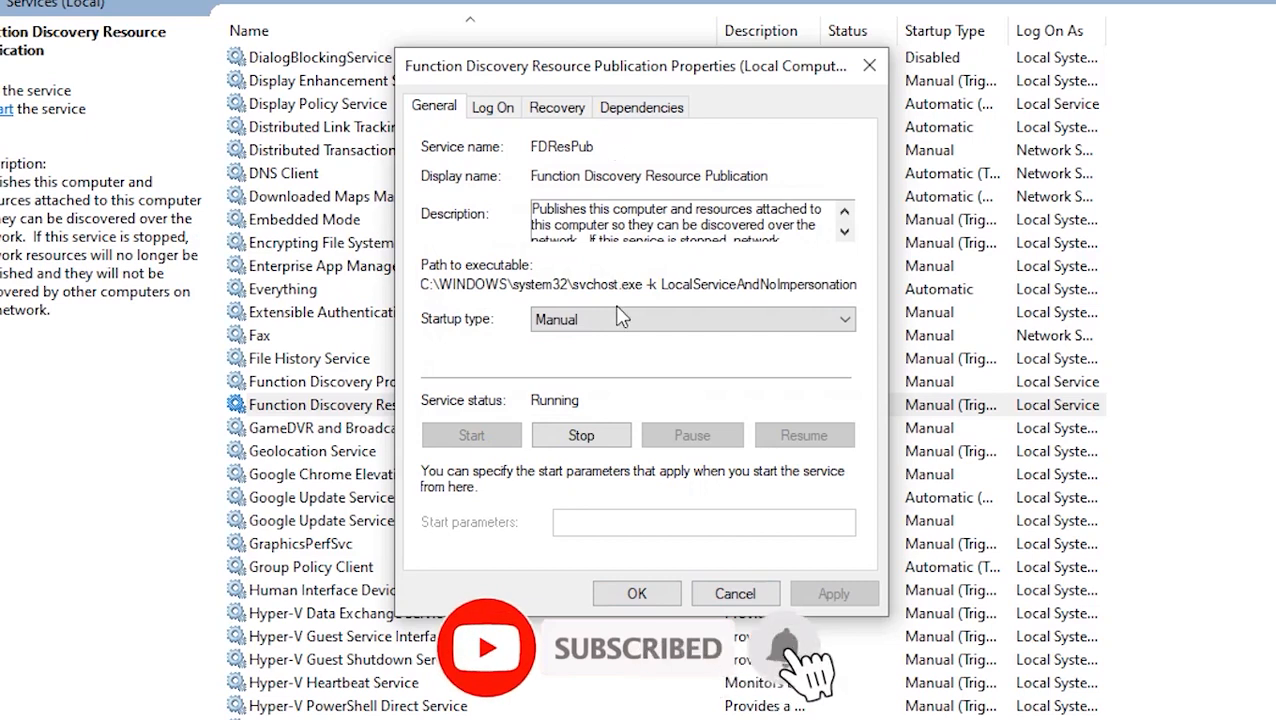
left_click(646, 597)
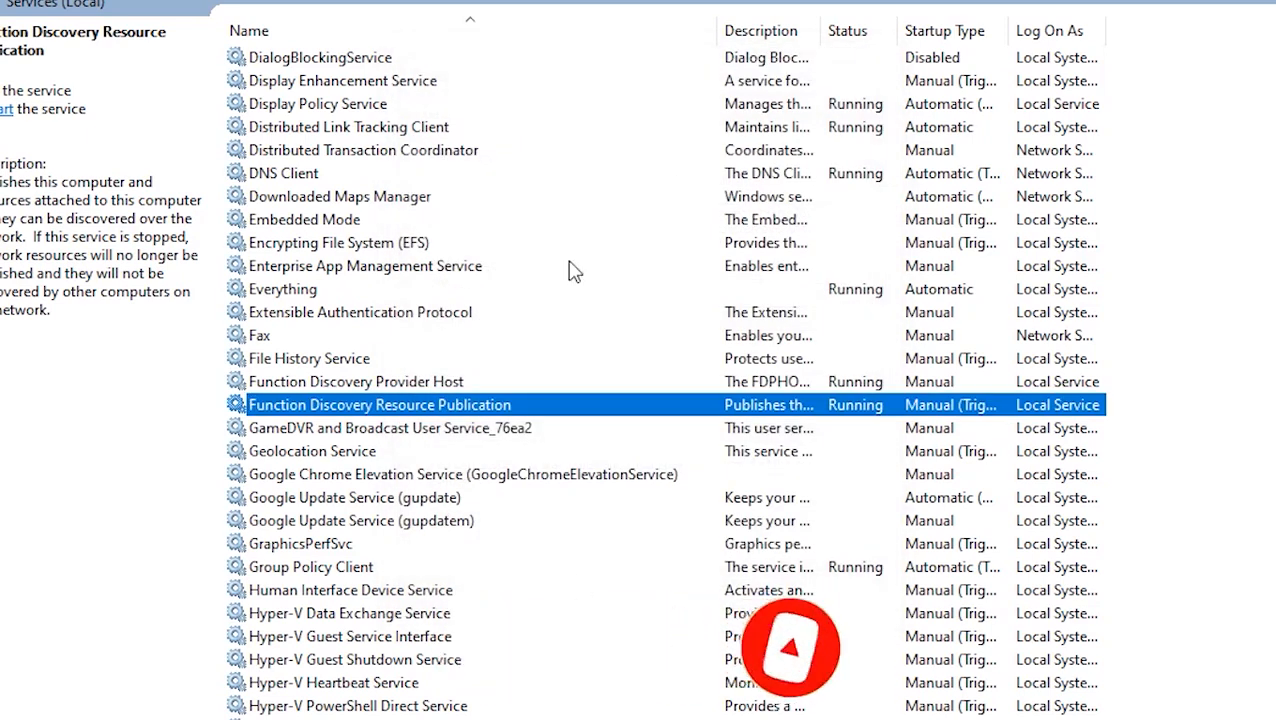
Find the SSDP Discovery service and check its startup type and status in its properties.
left_click(458, 591)
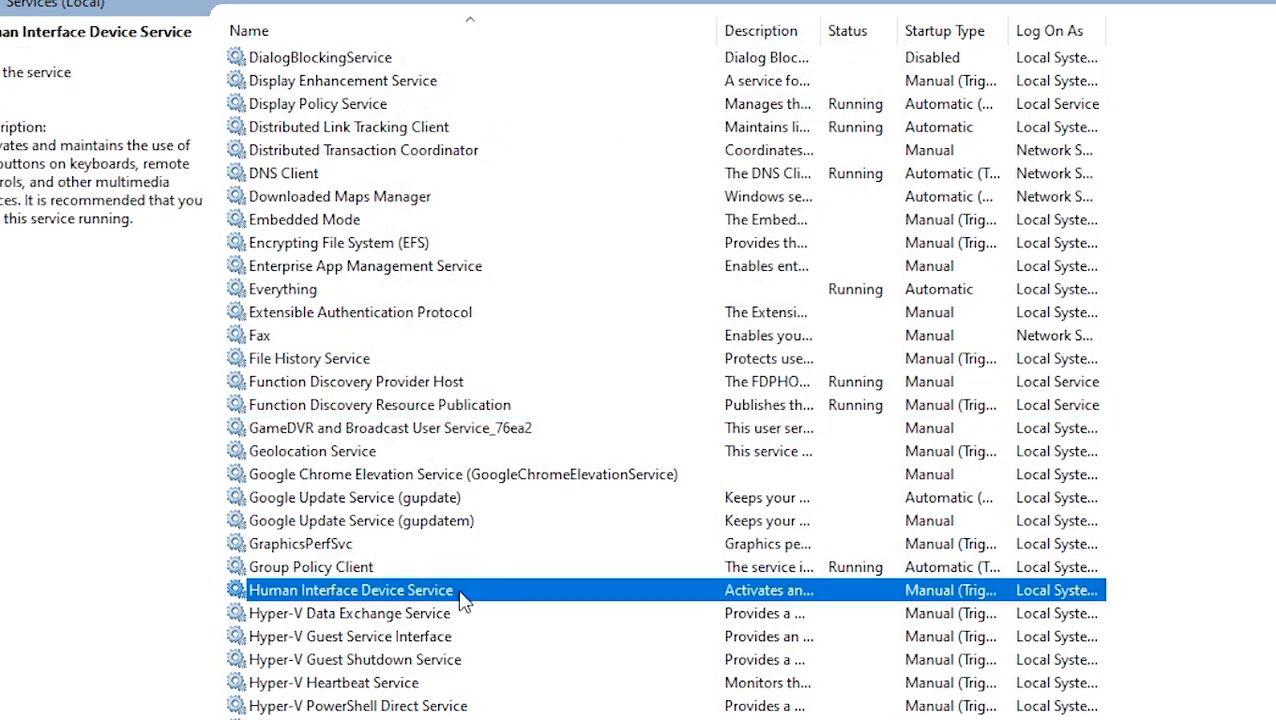
key("s")
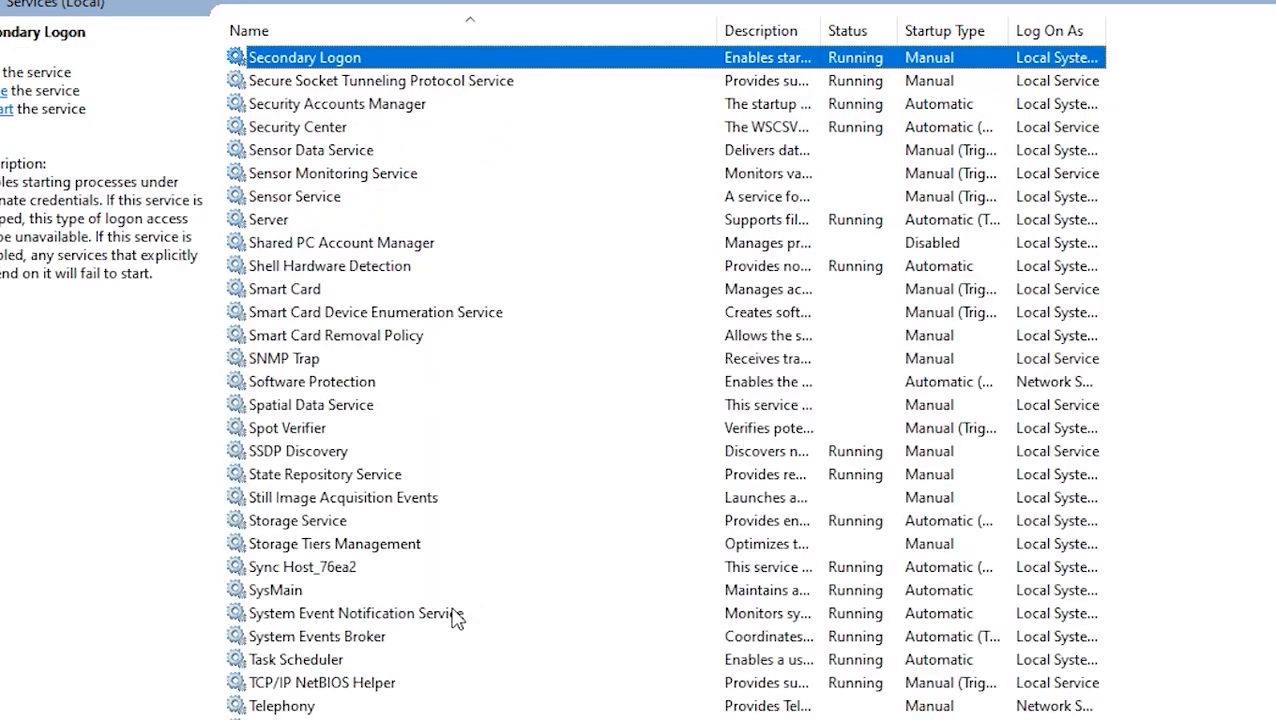
left_click(344, 455)
right_click(838, 444)
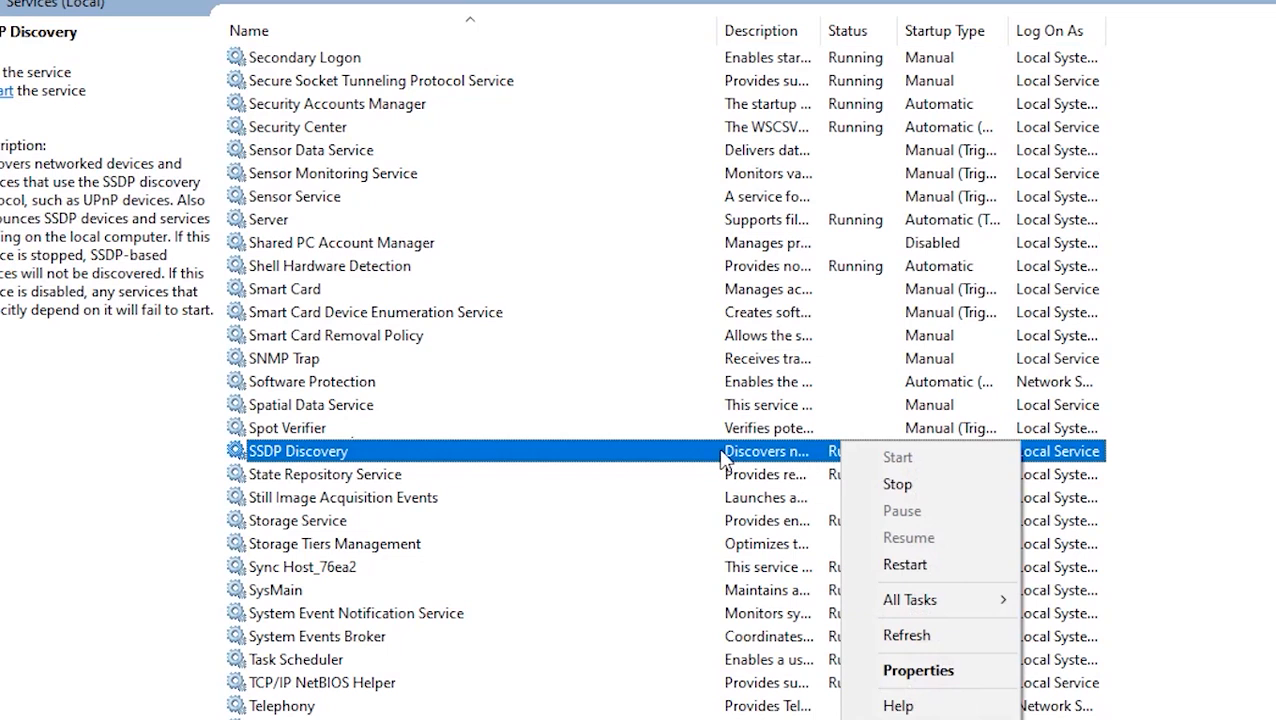
double_click(690, 458)
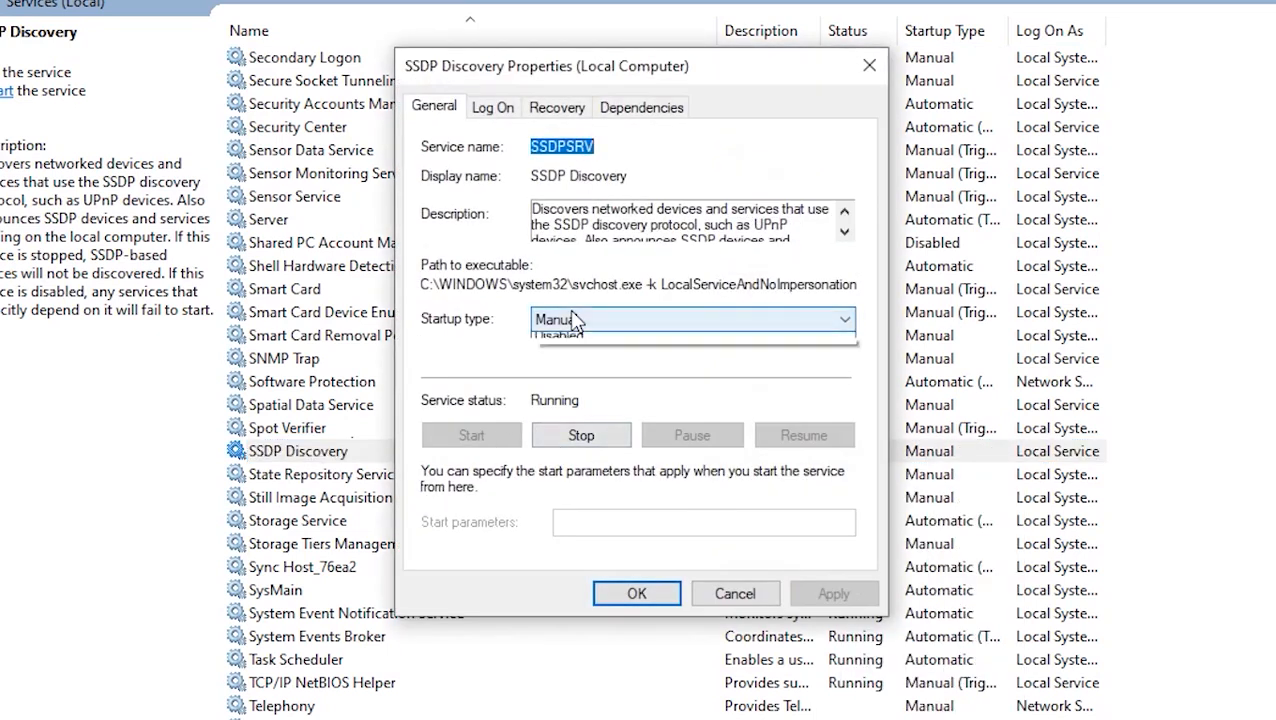
left_click(575, 318)
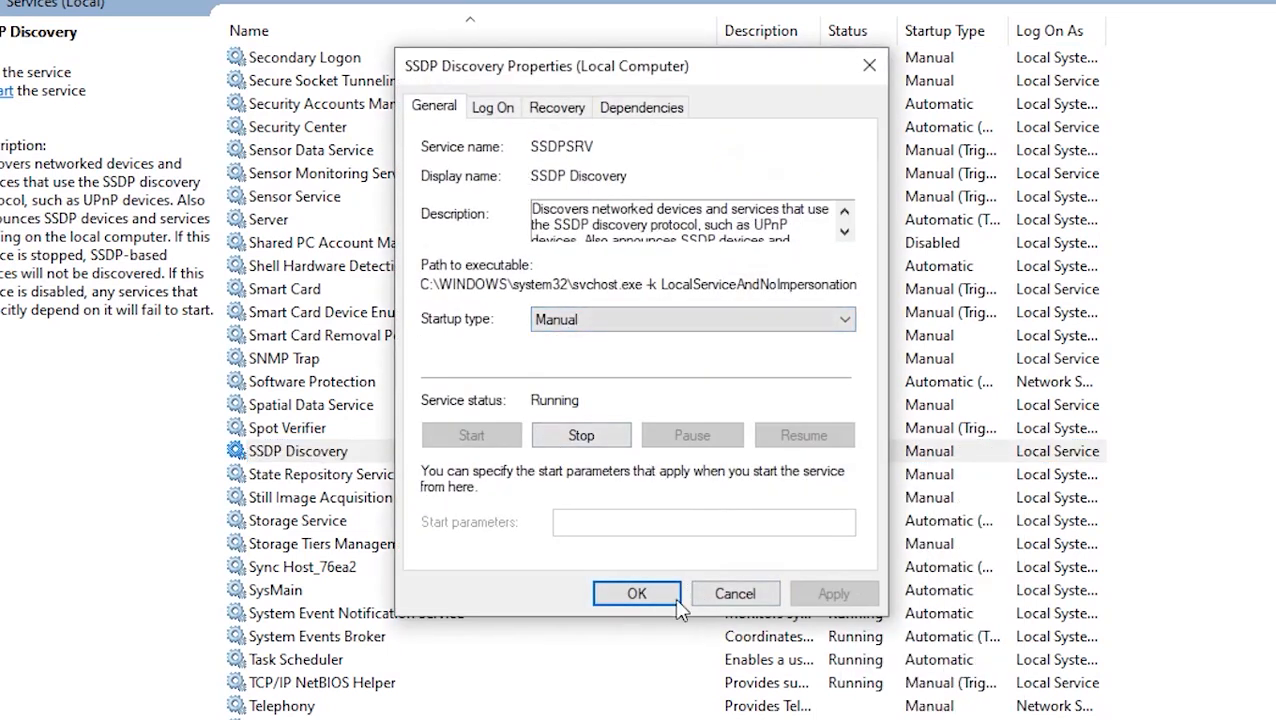
left_click(636, 593)
Restart the SSDP Discovery service.
left_click(405, 462)
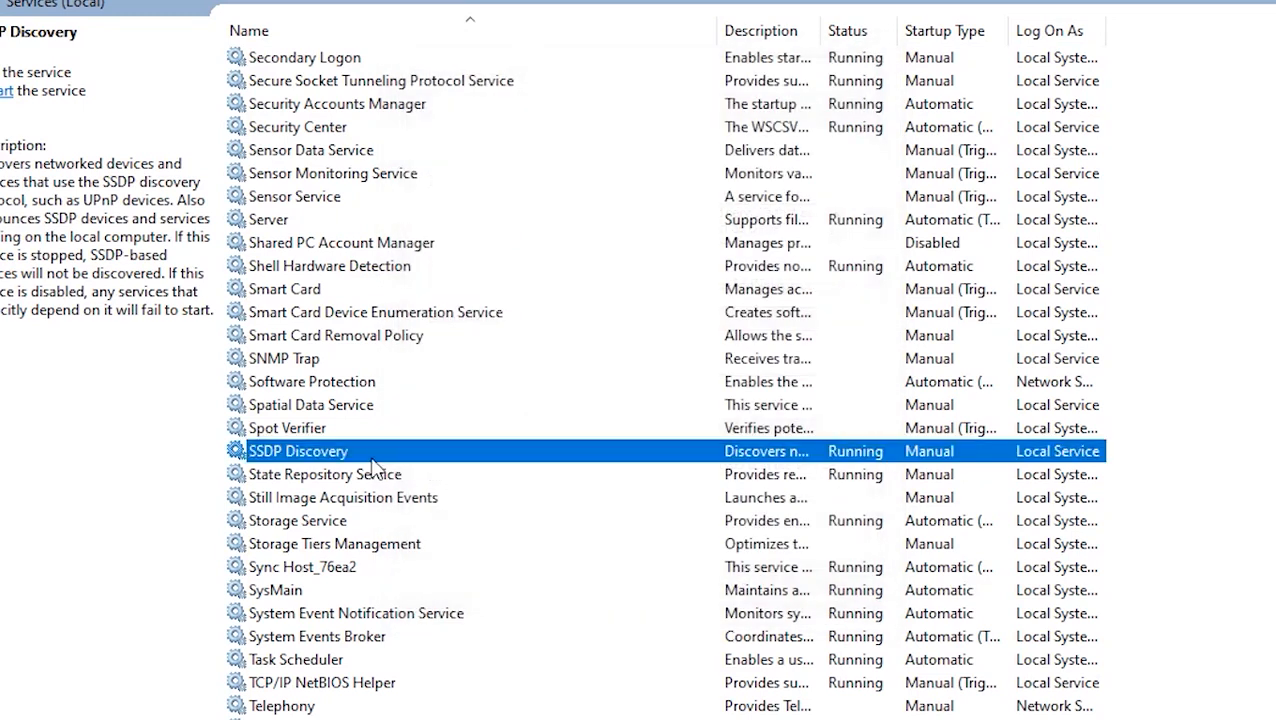
right_click(370, 460)
left_click(436, 581)
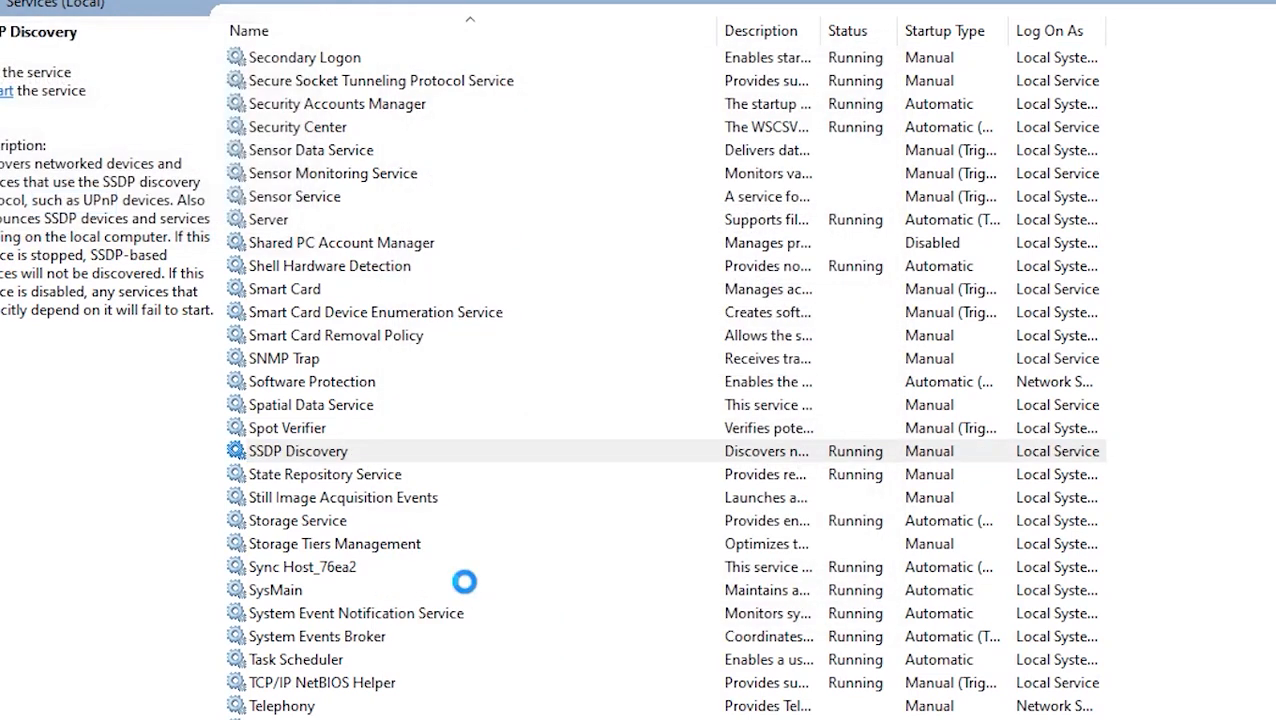
Start the UPnP Device Host service from its properties, accept the dialog and close Services.
left_click(466, 545)
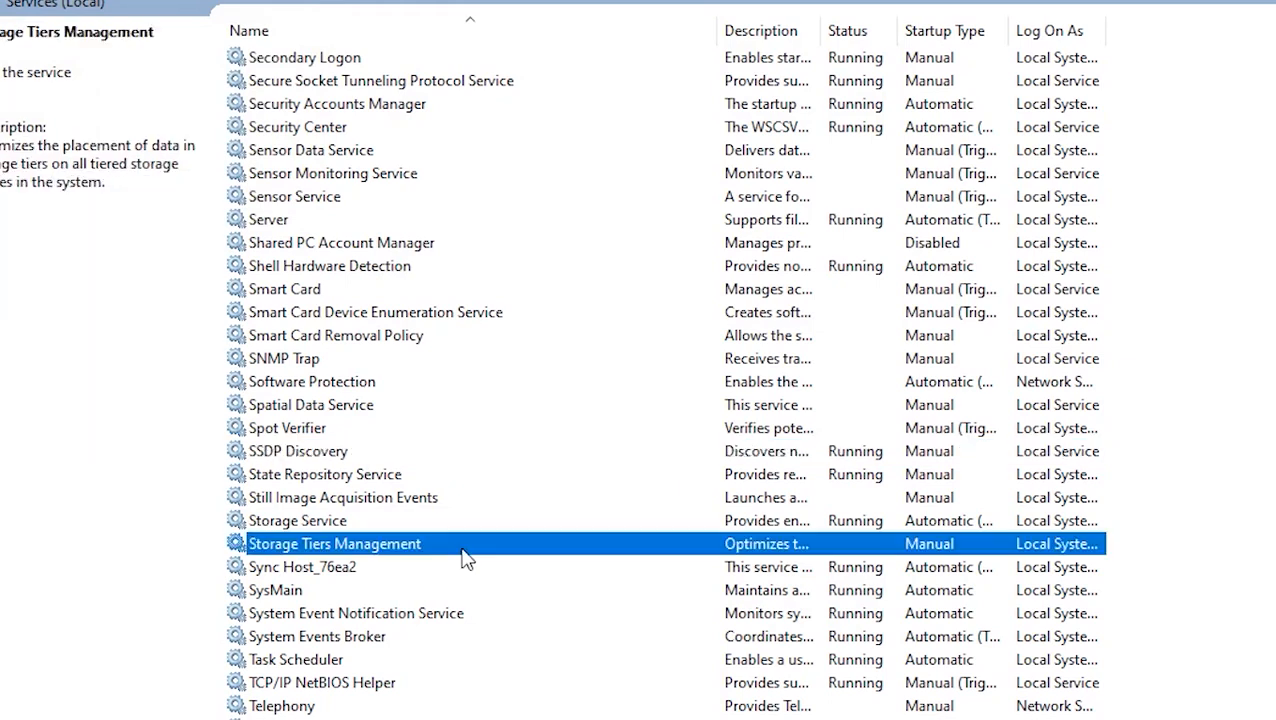
key("u")
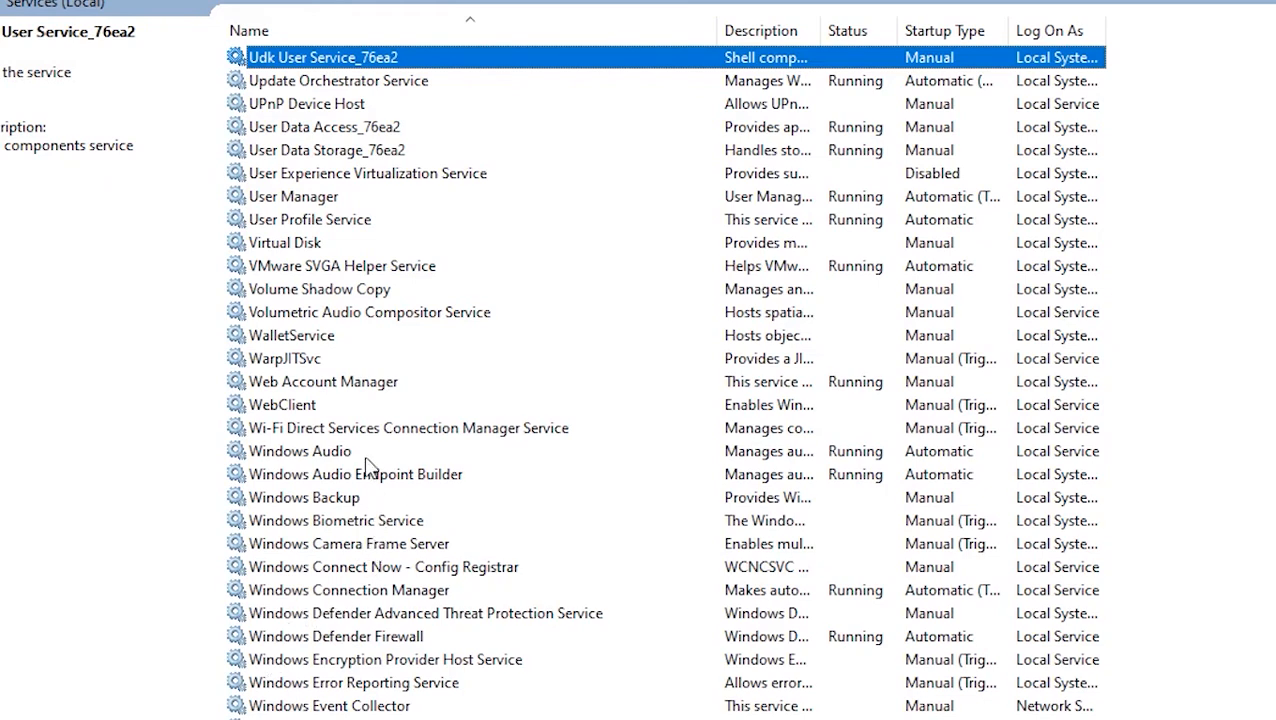
double_click(342, 104)
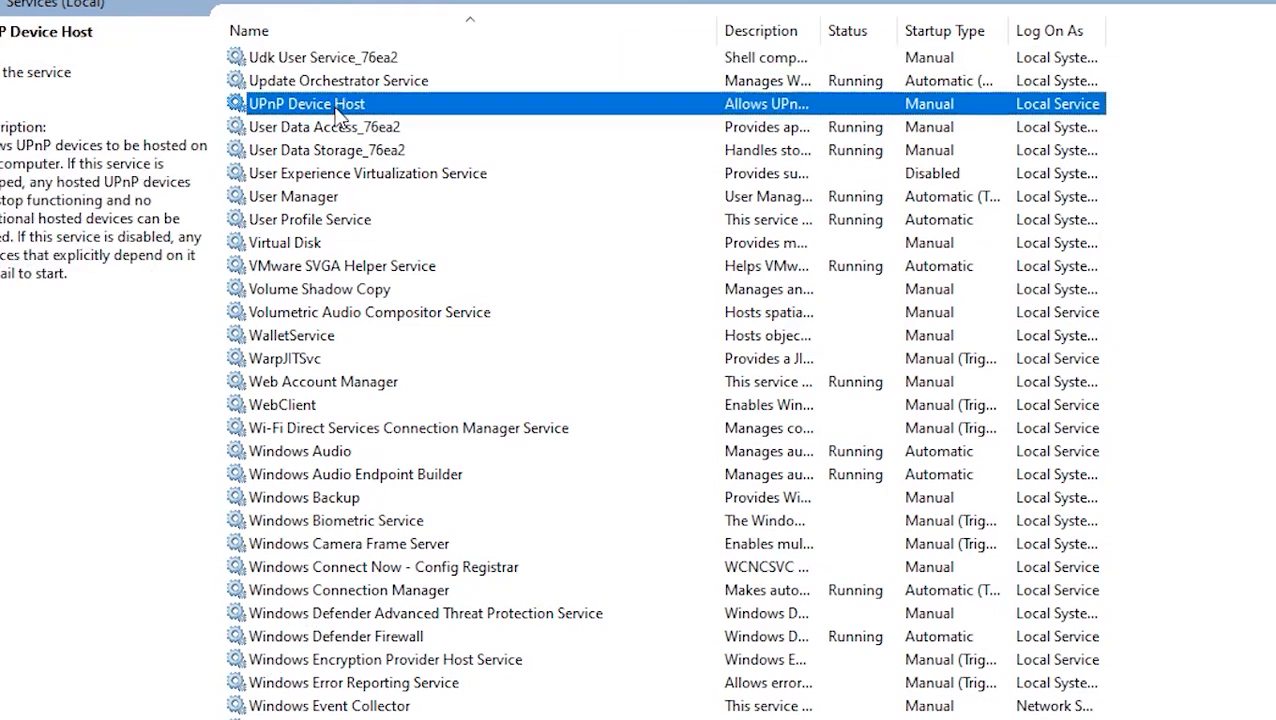
left_click(496, 438)
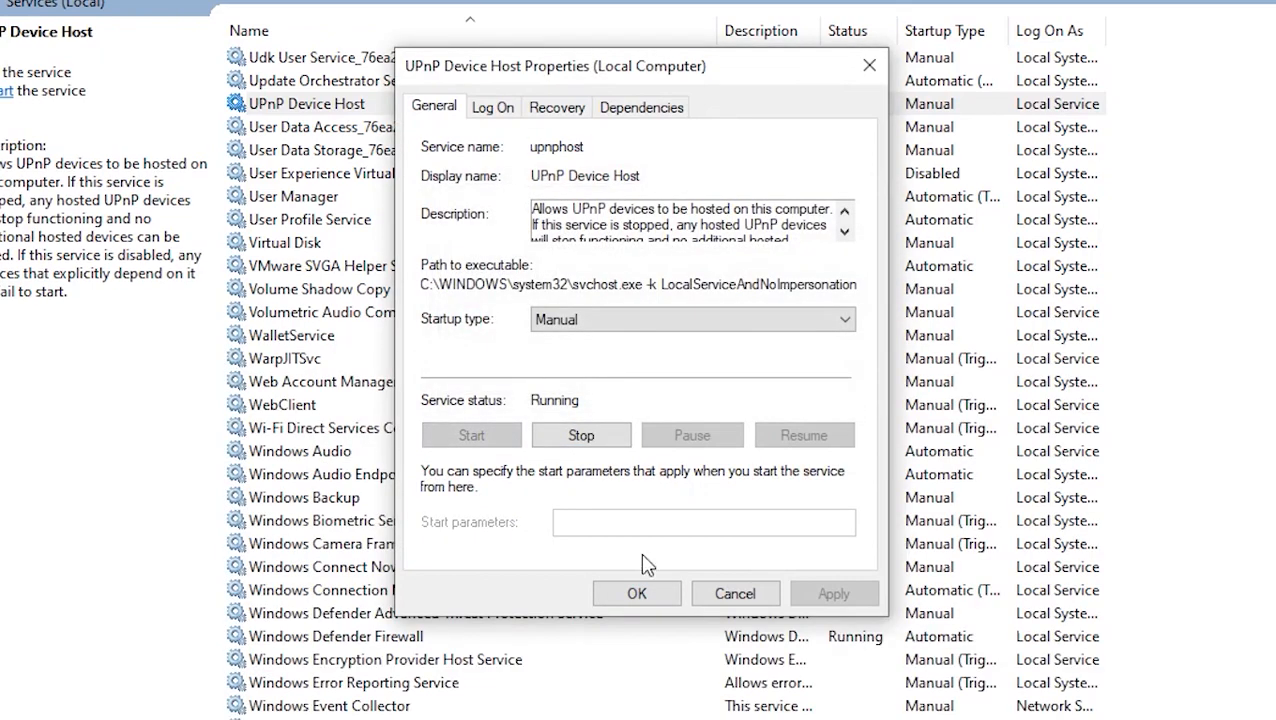
left_click(645, 592)
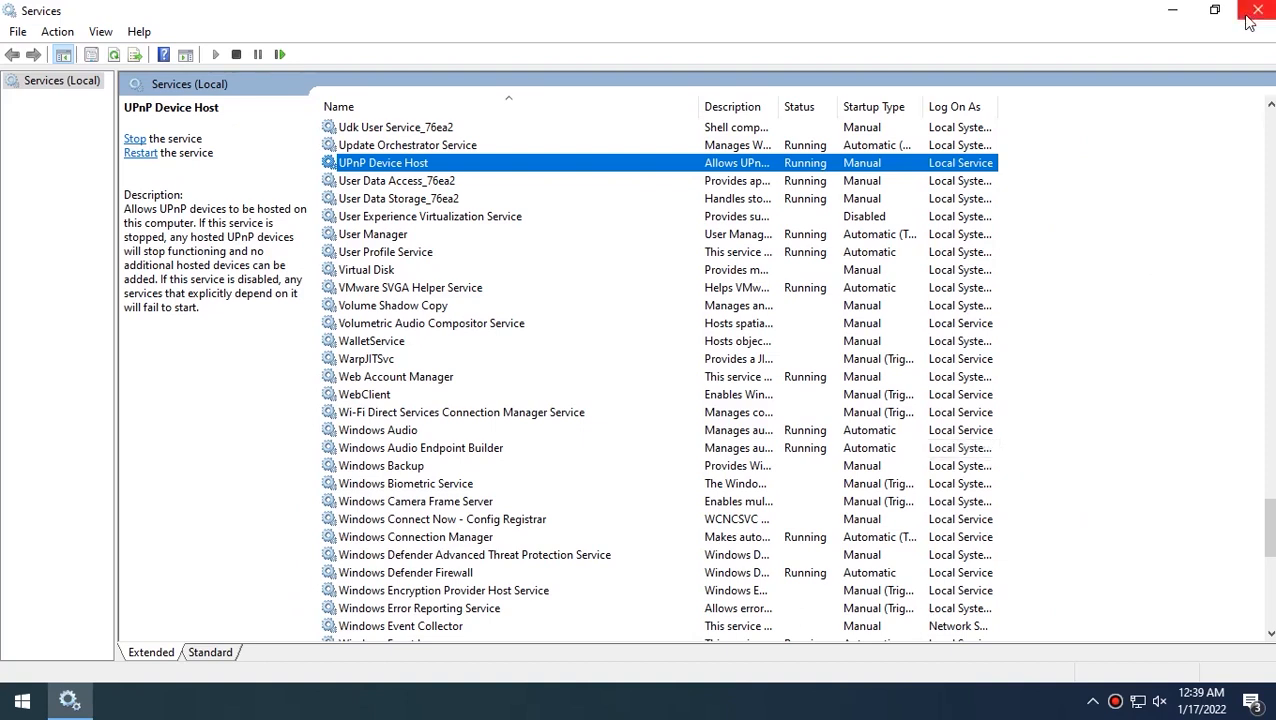
left_click(1257, 10)
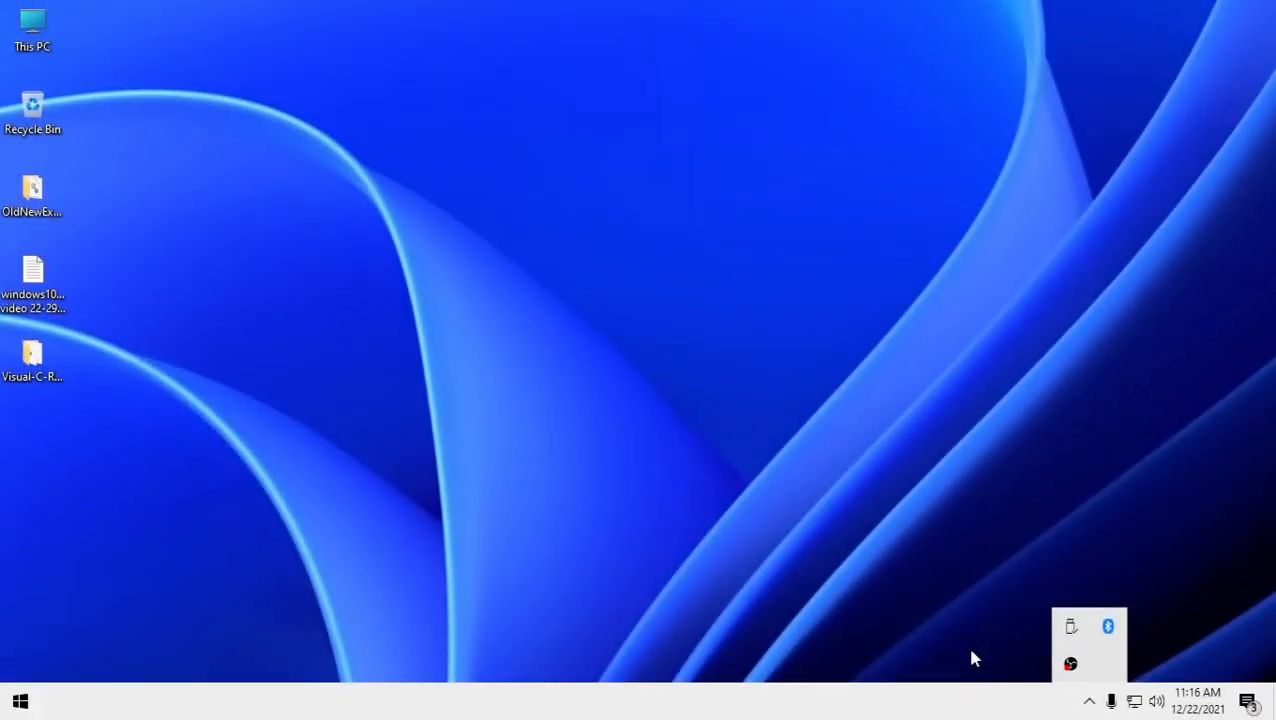
Search the system for cmd, run Command Prompt as administrator and dismiss the OBS Studio notification.
key("super")
type("cmd")
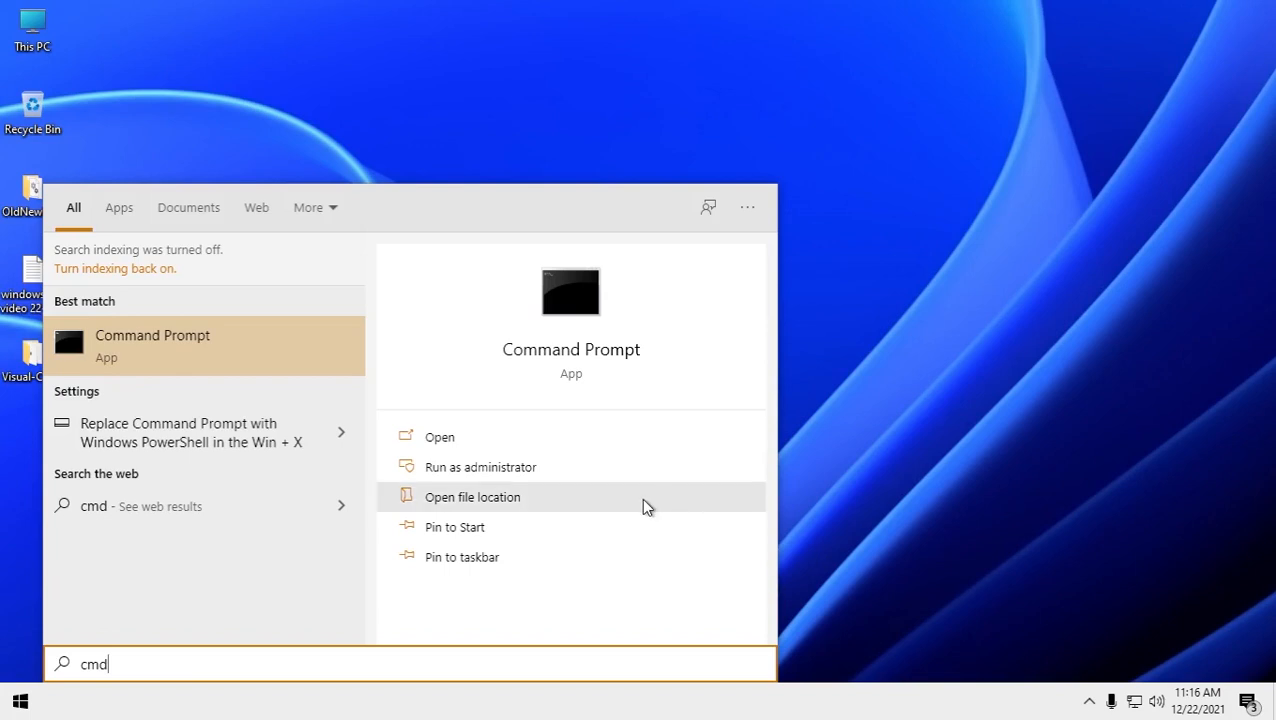
left_click(537, 467)
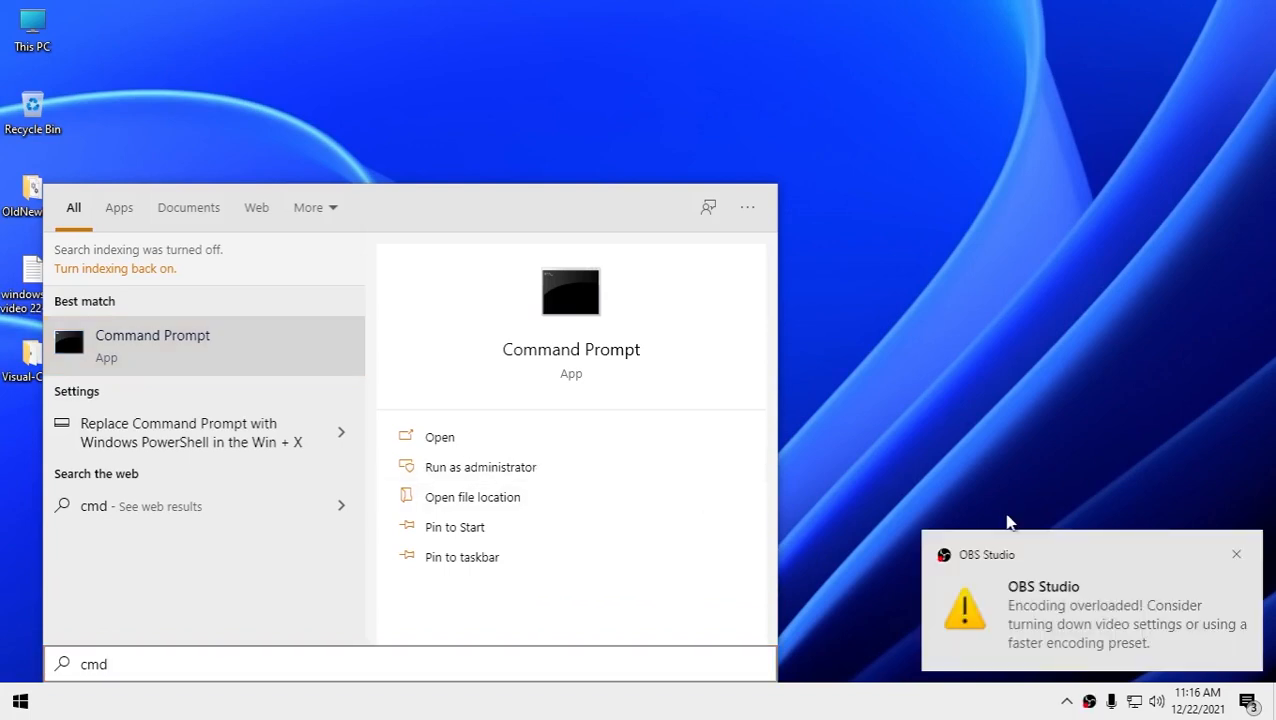
left_click(1237, 555)
left_click(812, 348)
left_click(812, 355)
Run a system file scan with the command sfc /scannow.
type("sfc")
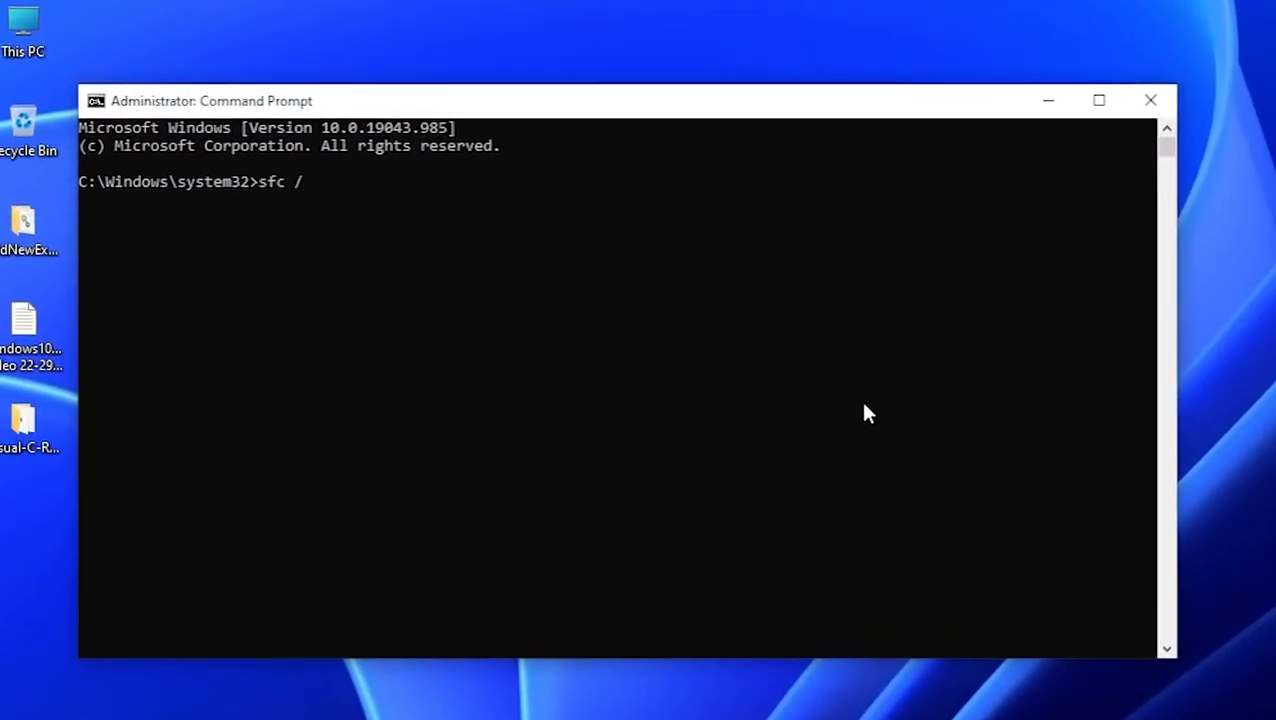
type(" /scannow")
key("Return")
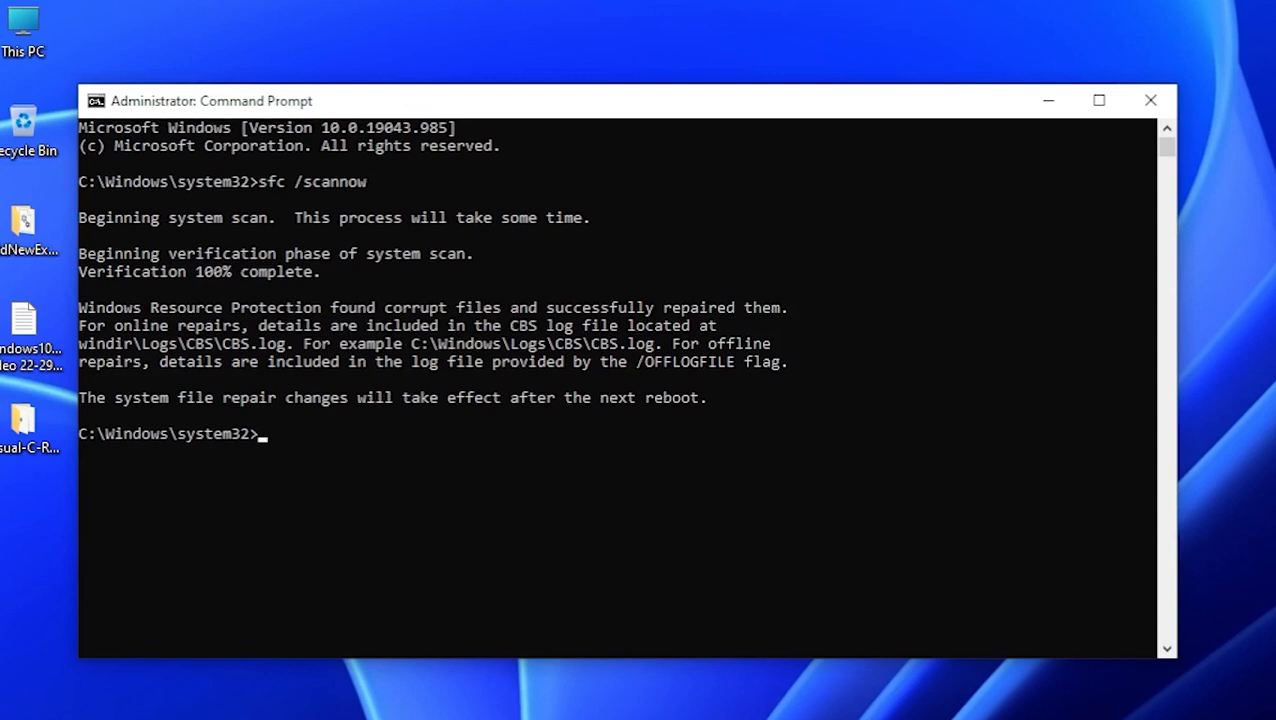
Bring up the Start menu.
key("super")
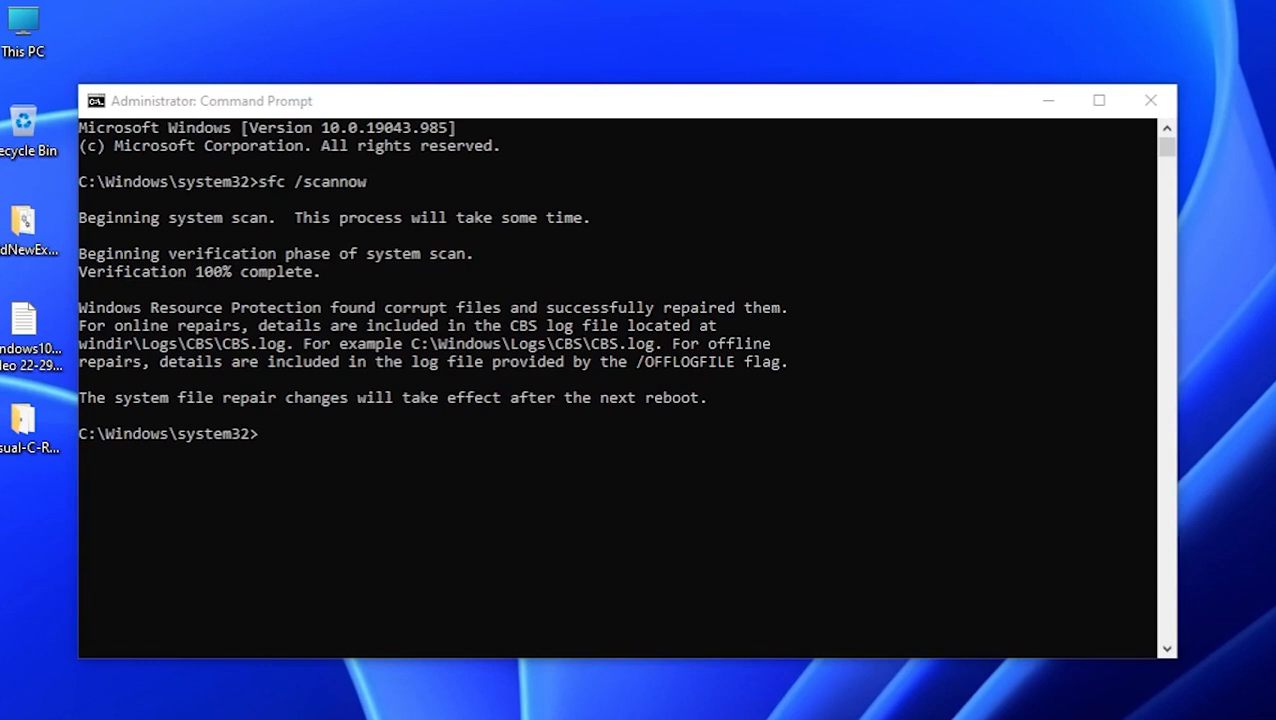